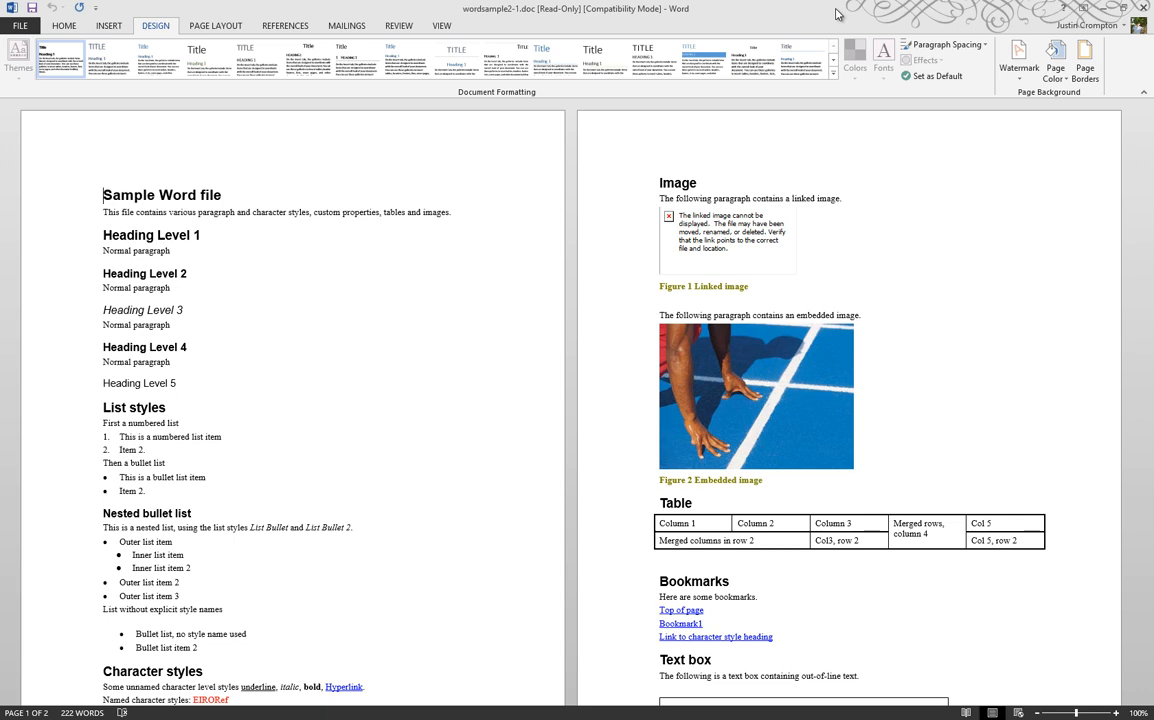
- Open the Sample.docx document in place of the read-only wordsample2-1.doc
{"action": "left_click", "coordinate": [20, 25]}
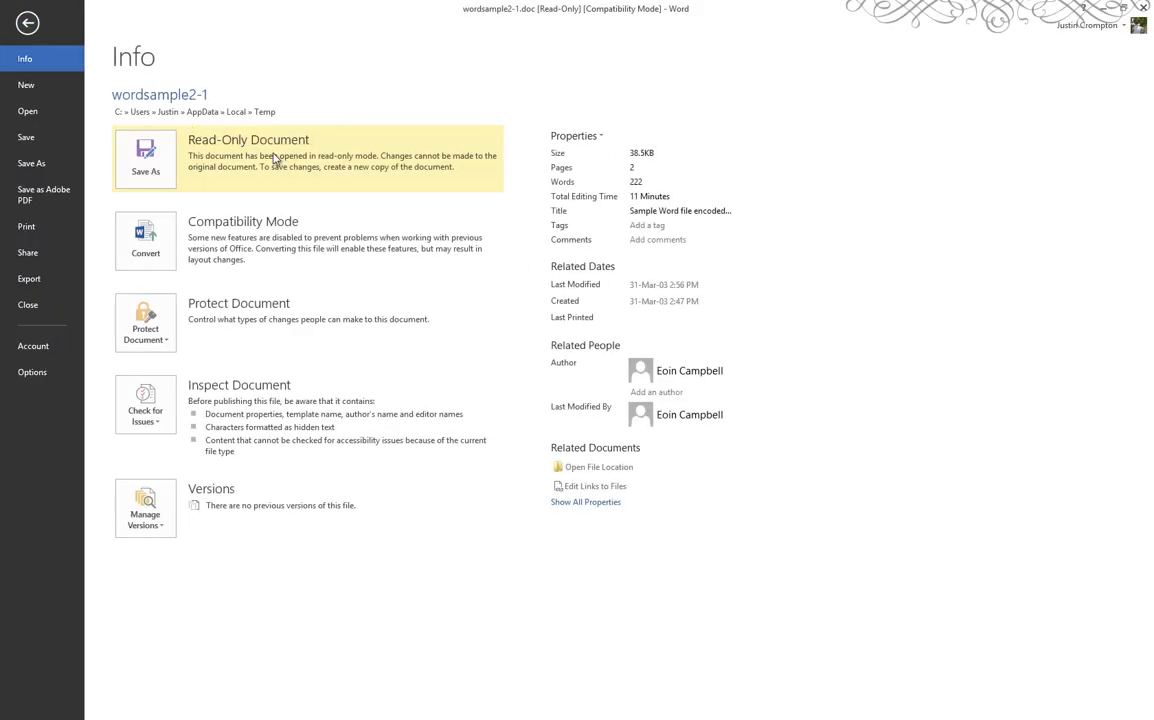
{"action": "left_click", "coordinate": [30, 112]}
{"action": "left_click", "coordinate": [383, 133]}
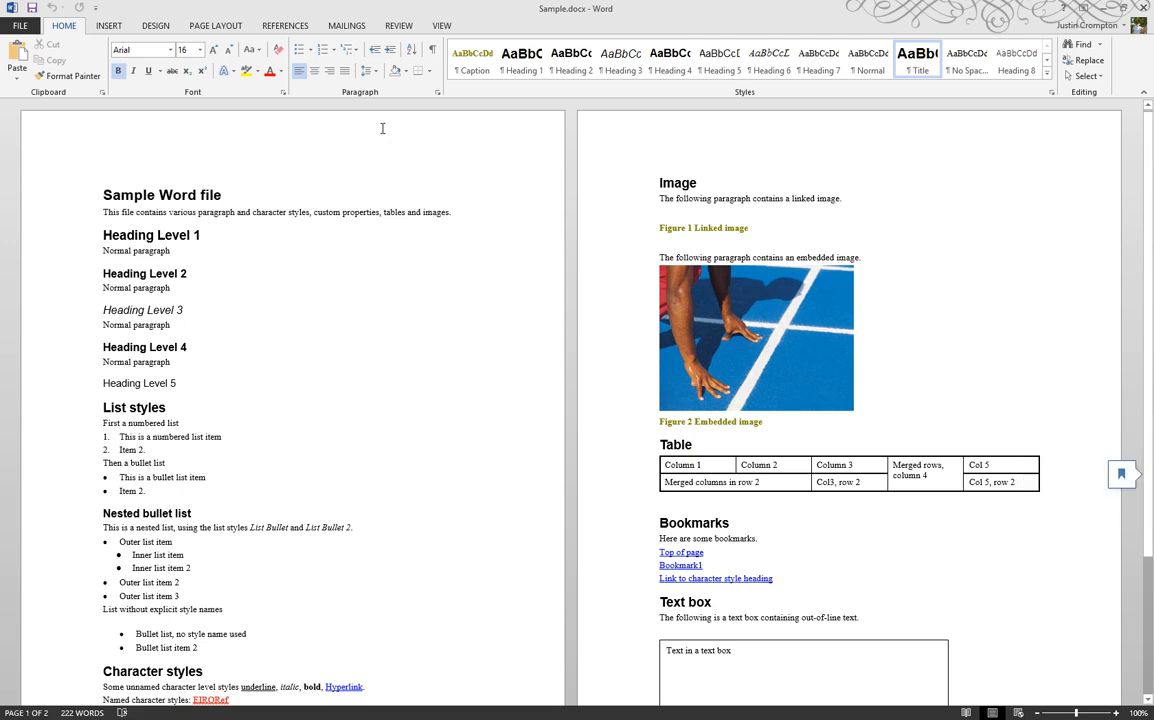
- Browse the built-in document themes and apply the Organic theme to the document
{"action": "left_click", "coordinate": [148, 25]}
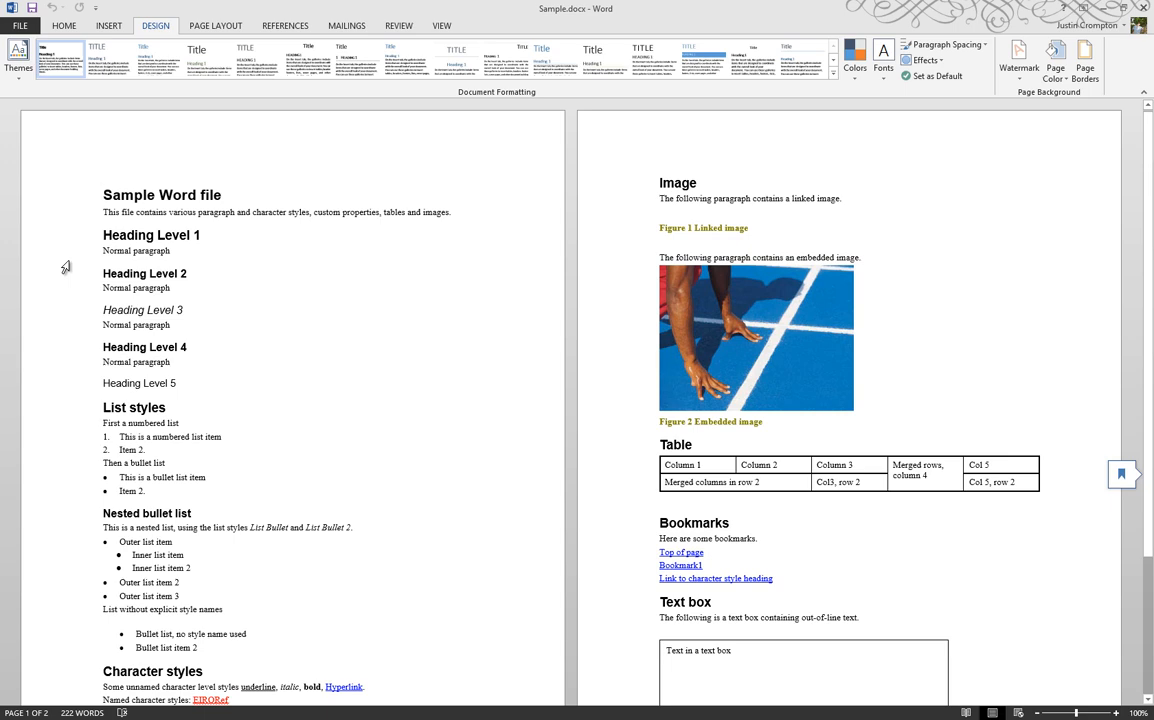
{"action": "left_click", "coordinate": [20, 68]}
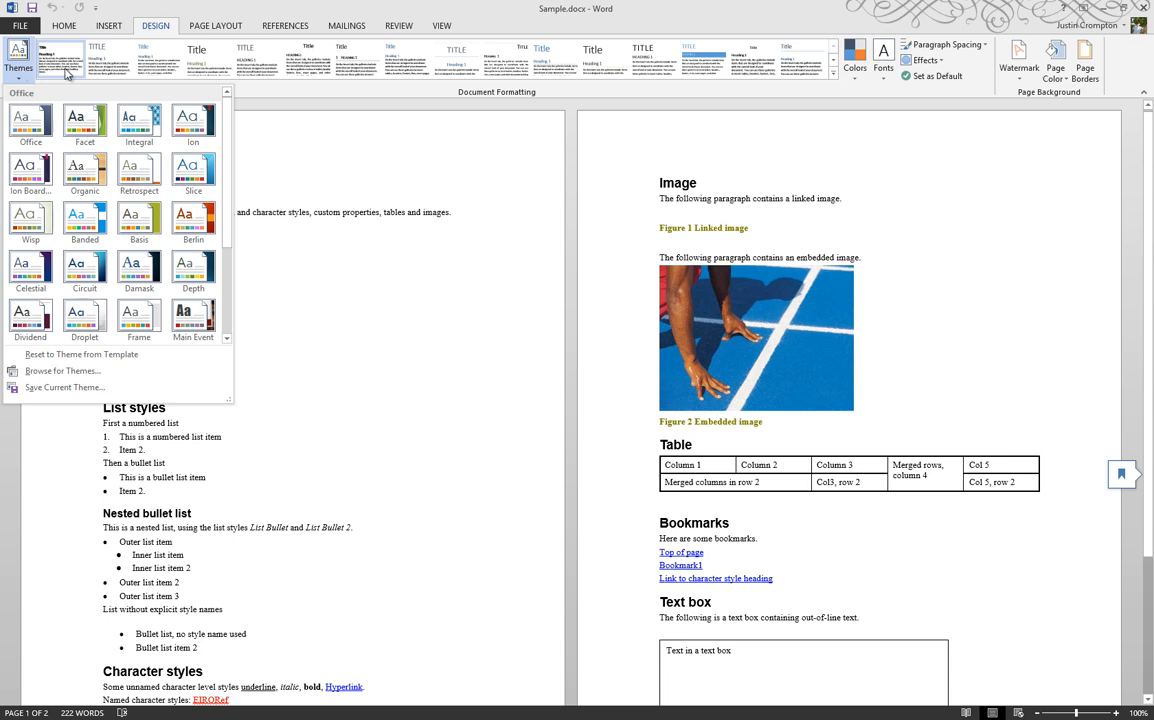
{"action": "left_click", "coordinate": [227, 325]}
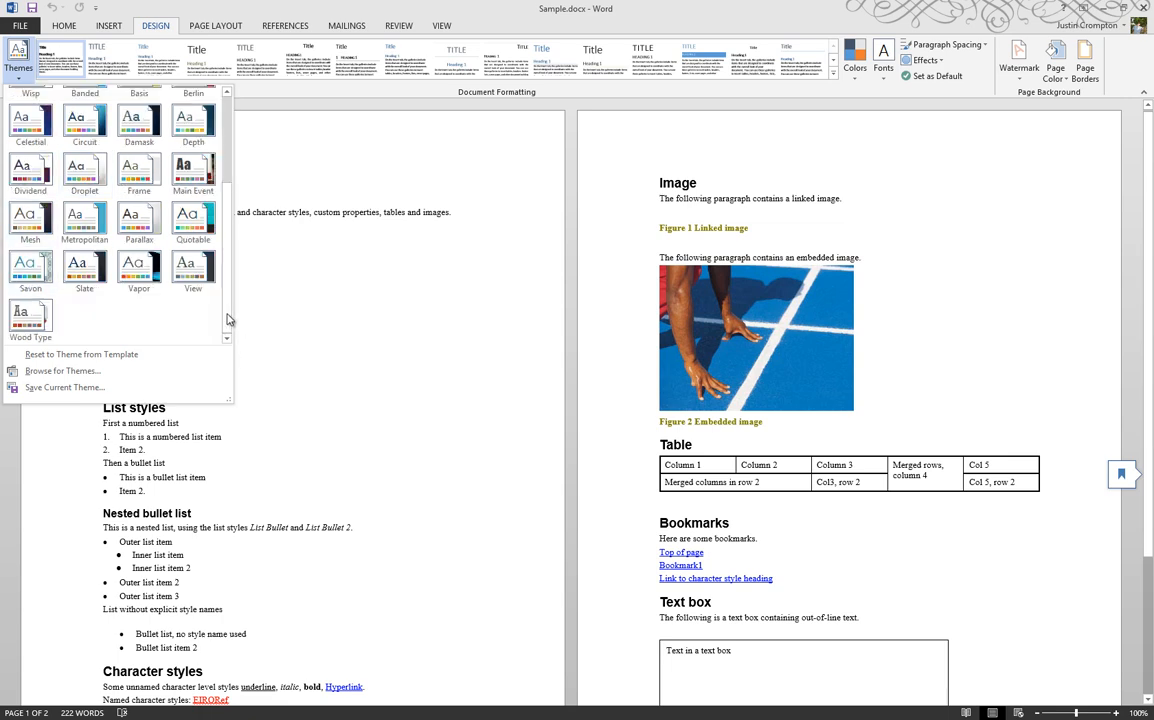
{"action": "left_click", "coordinate": [227, 178]}
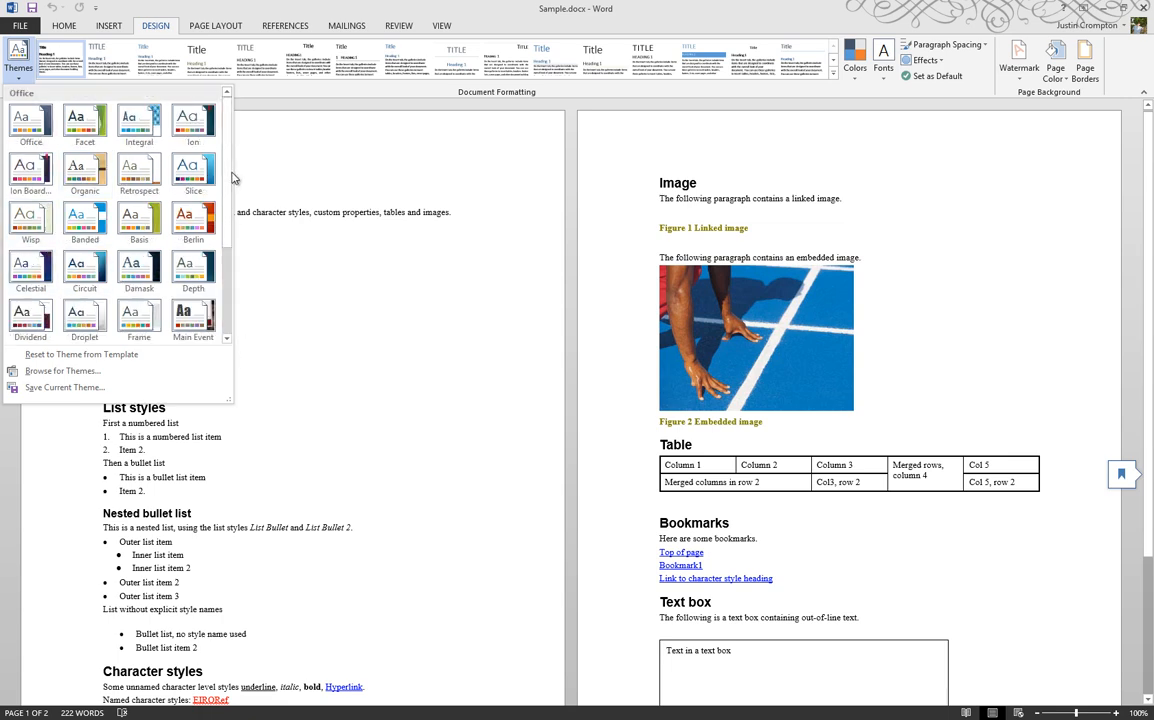
{"action": "left_click", "coordinate": [70, 162]}
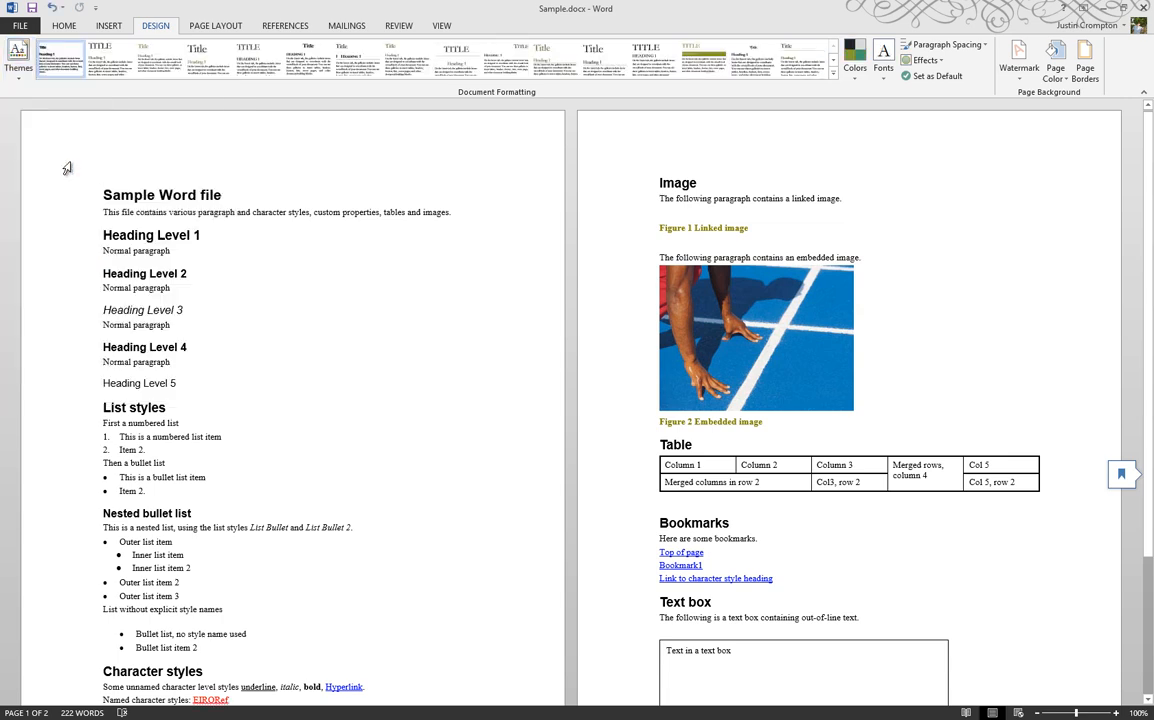
- Change the document's theme colors to Blue and its theme fonts to the TrebuchetMs set
{"action": "left_click", "coordinate": [855, 72]}
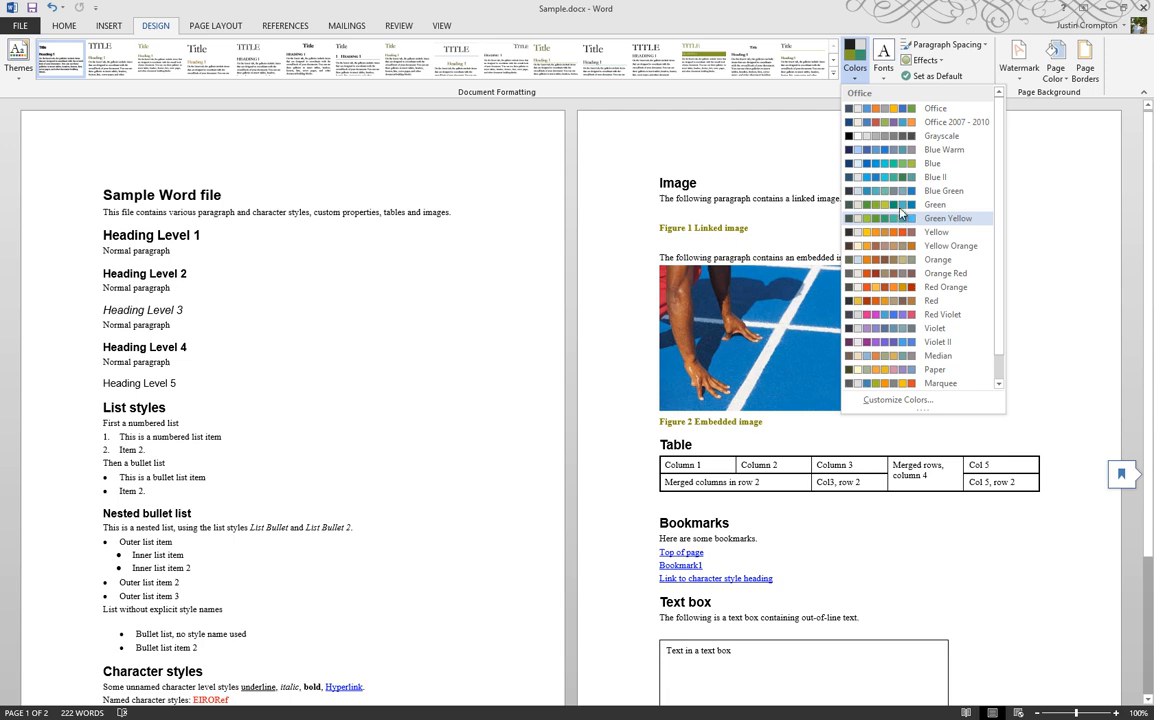
{"action": "left_click", "coordinate": [900, 163]}
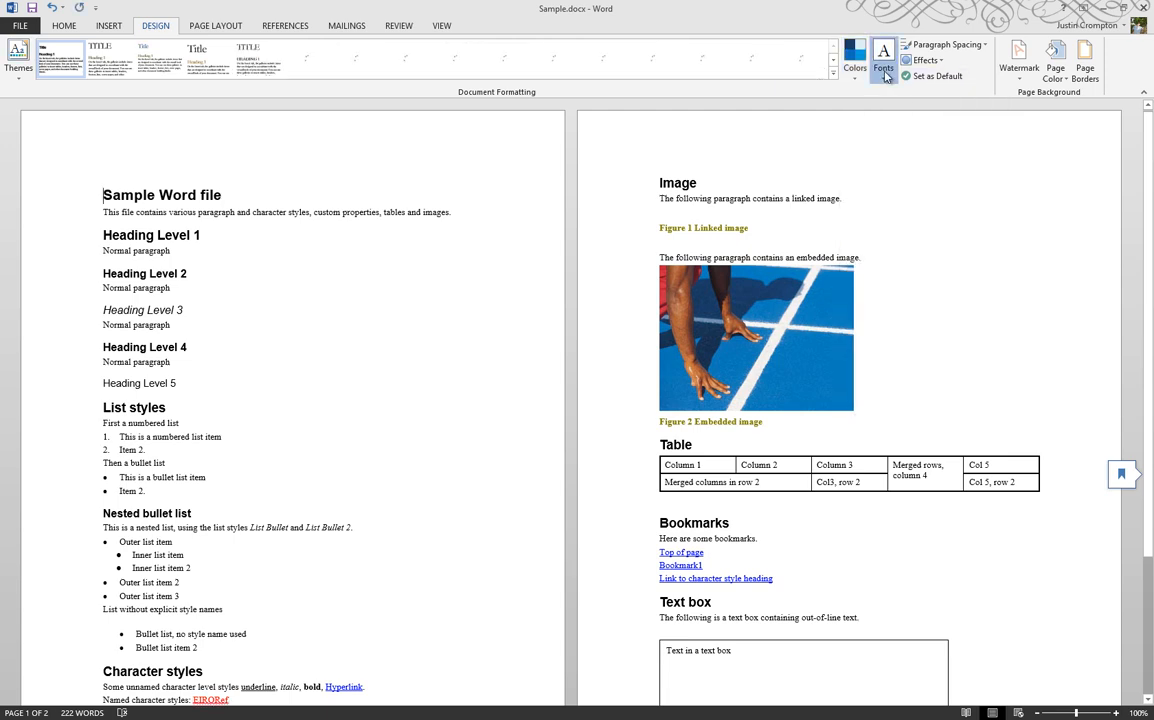
{"action": "left_click", "coordinate": [883, 62]}
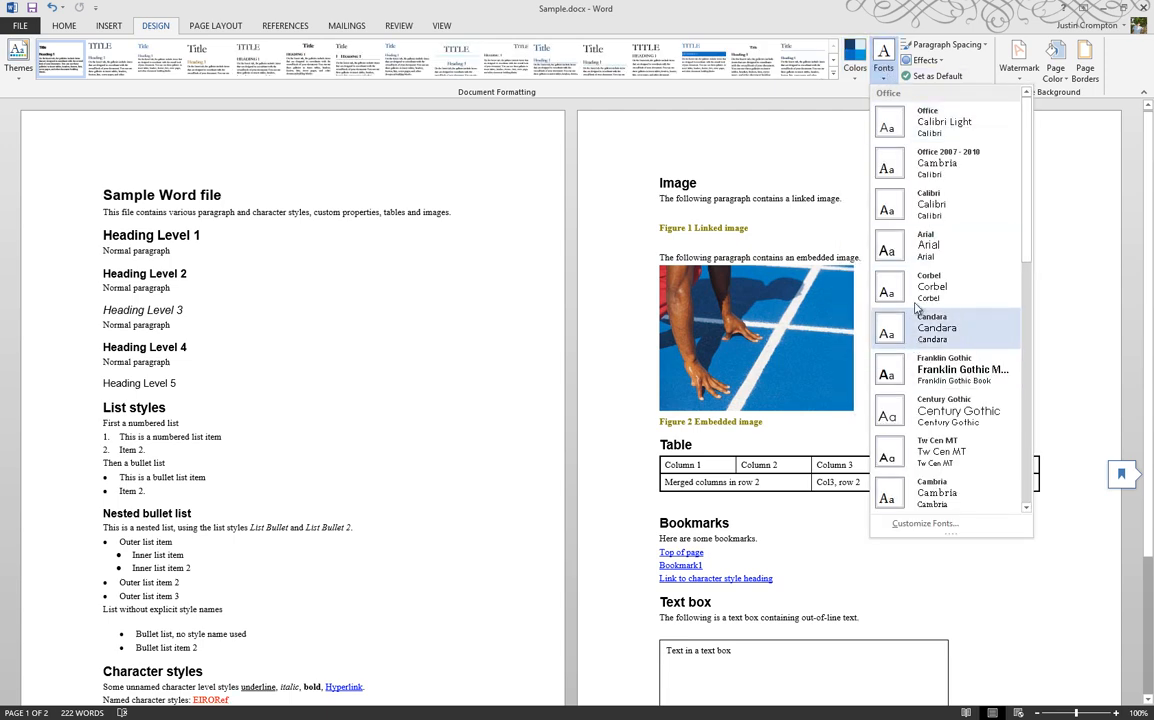
{"action": "scroll", "coordinate": [913, 413], "scroll_direction": "down", "scroll_amount": 10}
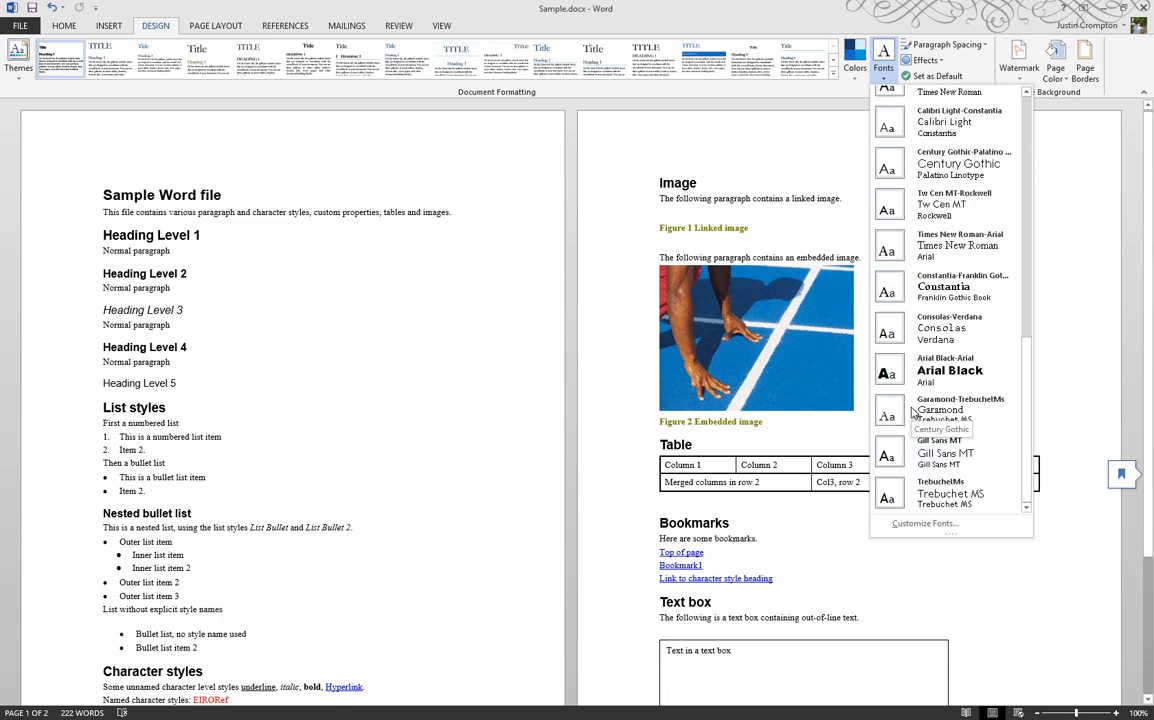
{"action": "left_click", "coordinate": [931, 493]}
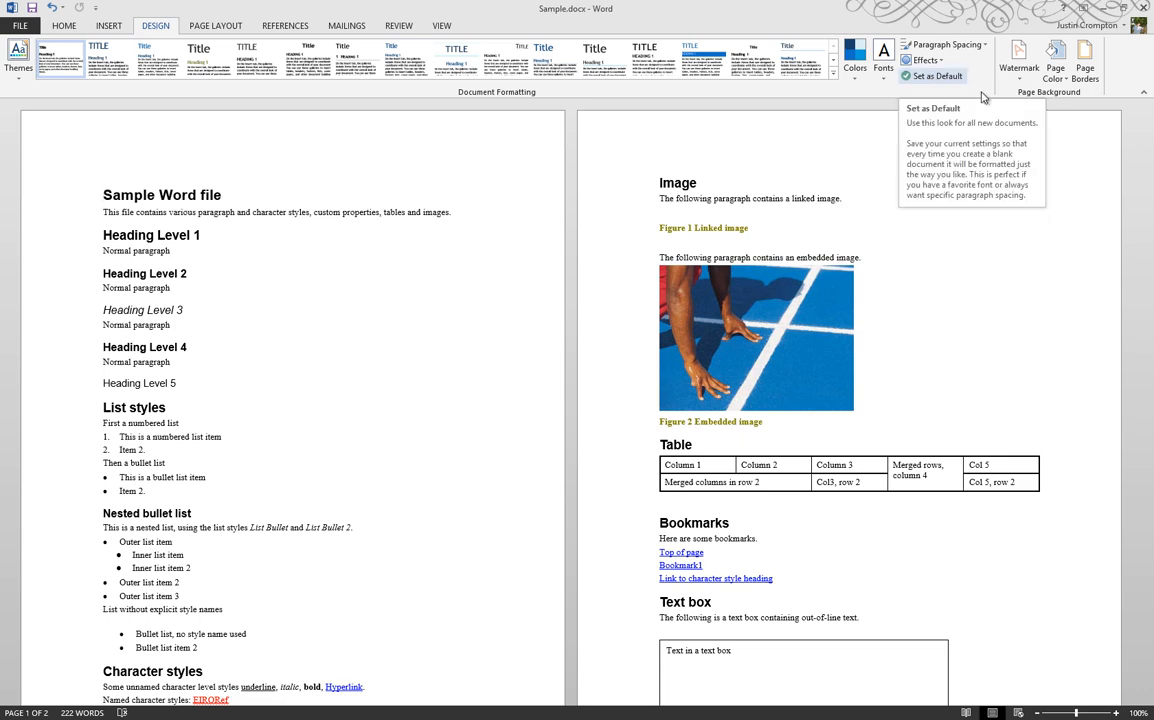
- Add a custom text watermark reading "SAMPLE DOCUMENT" to the pages, keeping the diagonal, semitransparent layout
{"action": "left_click", "coordinate": [1022, 78]}
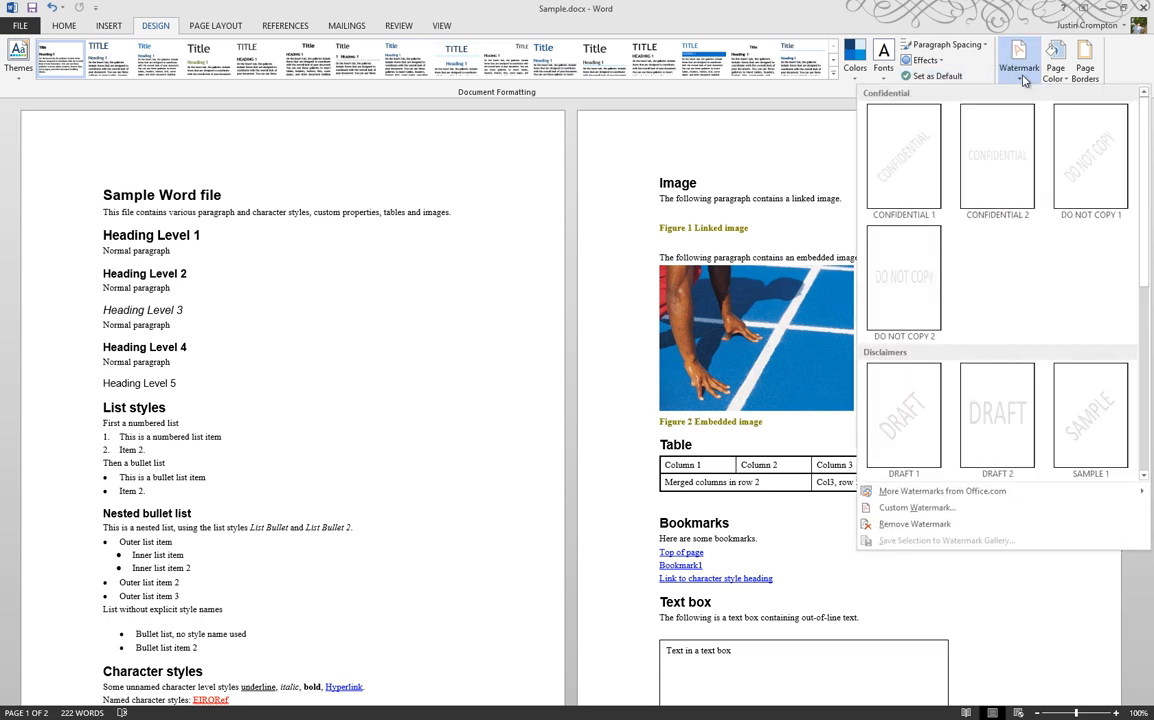
{"action": "left_click", "coordinate": [922, 508]}
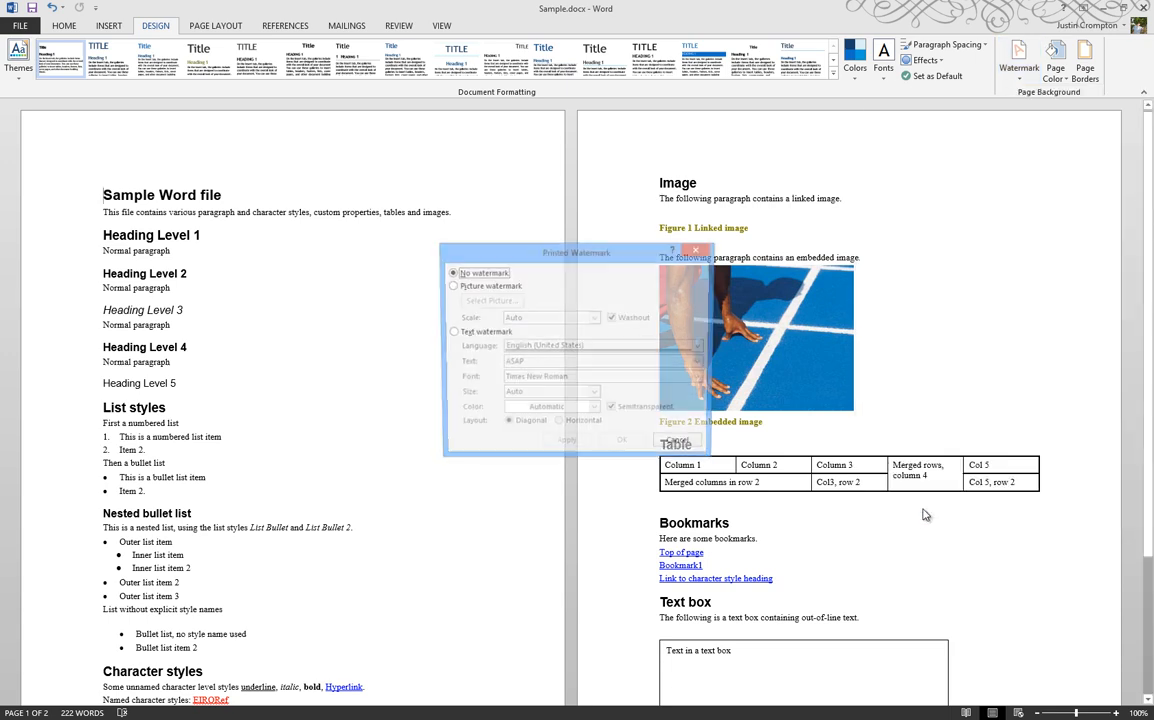
{"action": "left_click", "coordinate": [482, 331]}
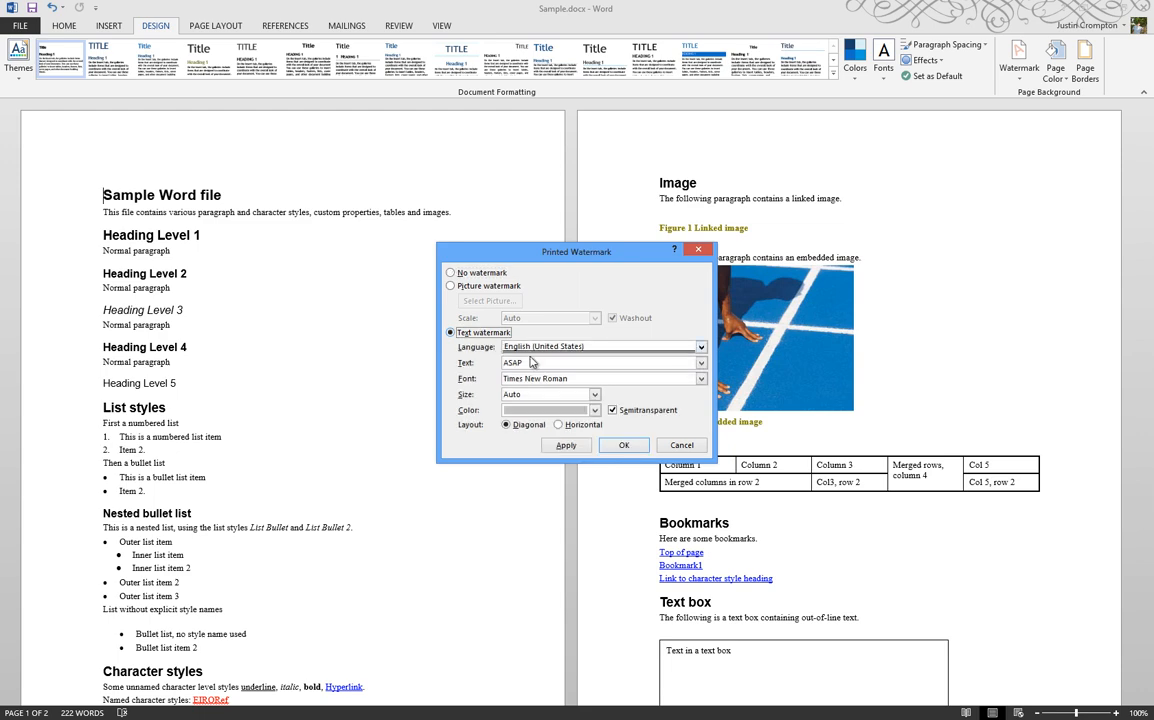
{"action": "left_click_drag", "start_coordinate": [533, 363], "coordinate": [464, 366]}
{"action": "type", "text": "SAMPLE DOCUMENT"}
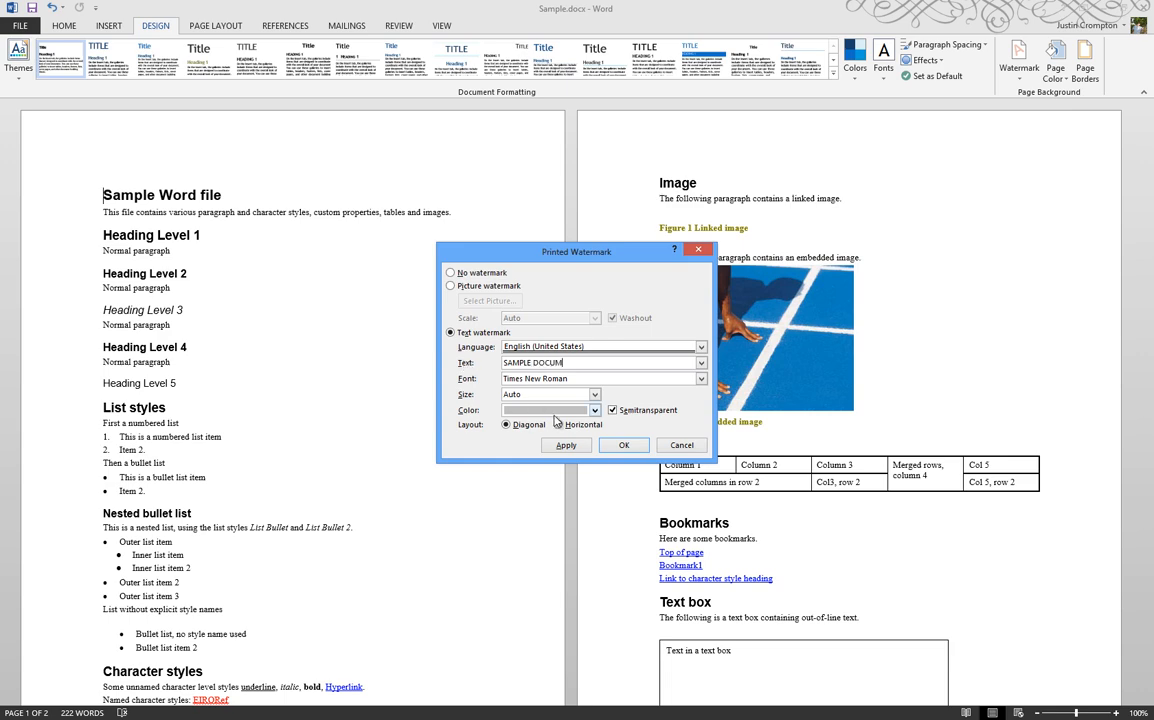
{"action": "left_click", "coordinate": [623, 445]}
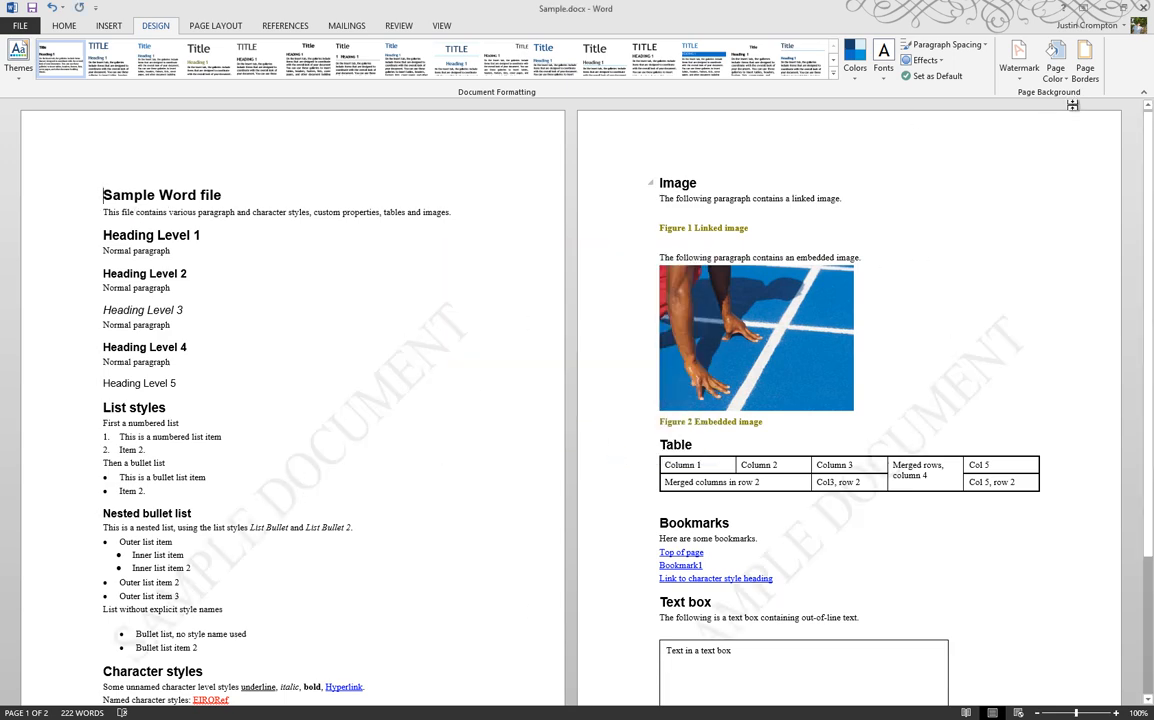
- Set the page color to White, Background 1 and add a Box page border to the whole document
{"action": "left_click", "coordinate": [1055, 62]}
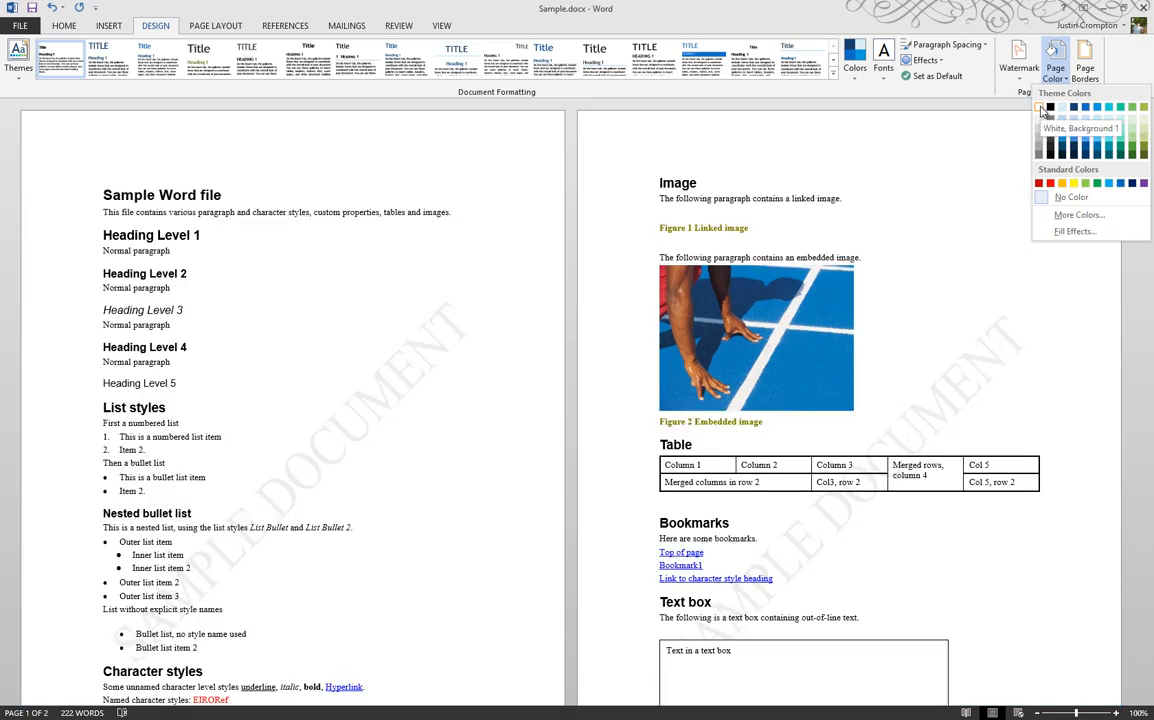
{"action": "left_click", "coordinate": [1041, 110]}
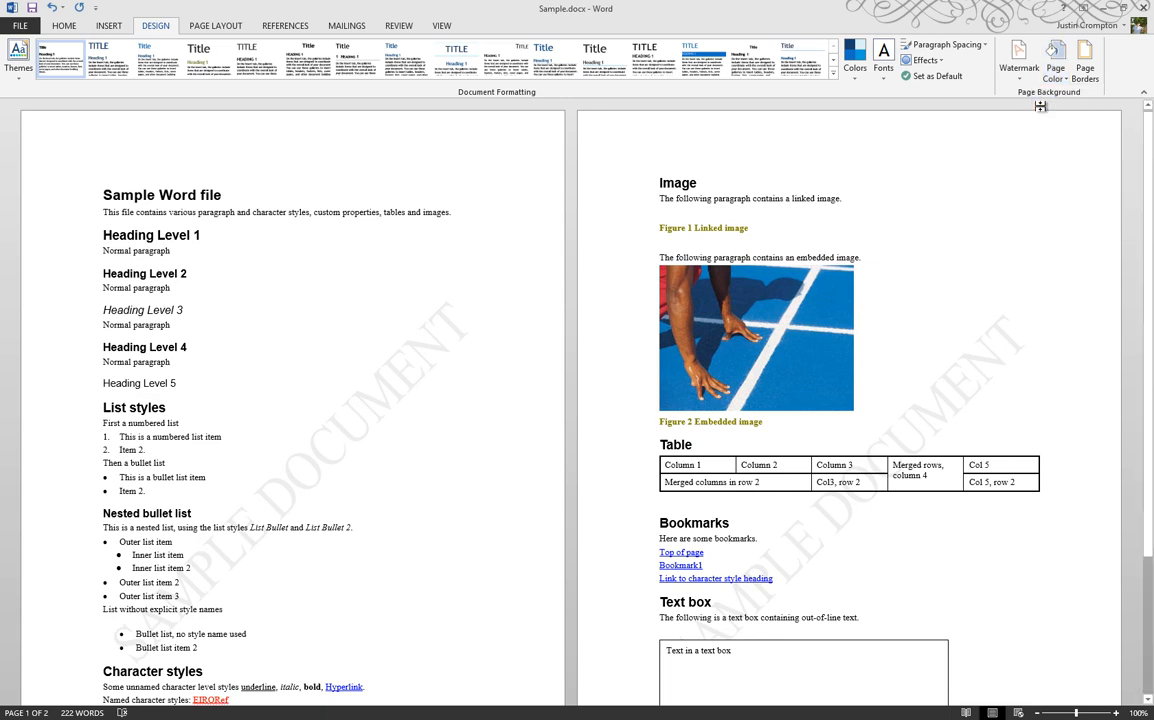
{"action": "left_click", "coordinate": [1090, 72]}
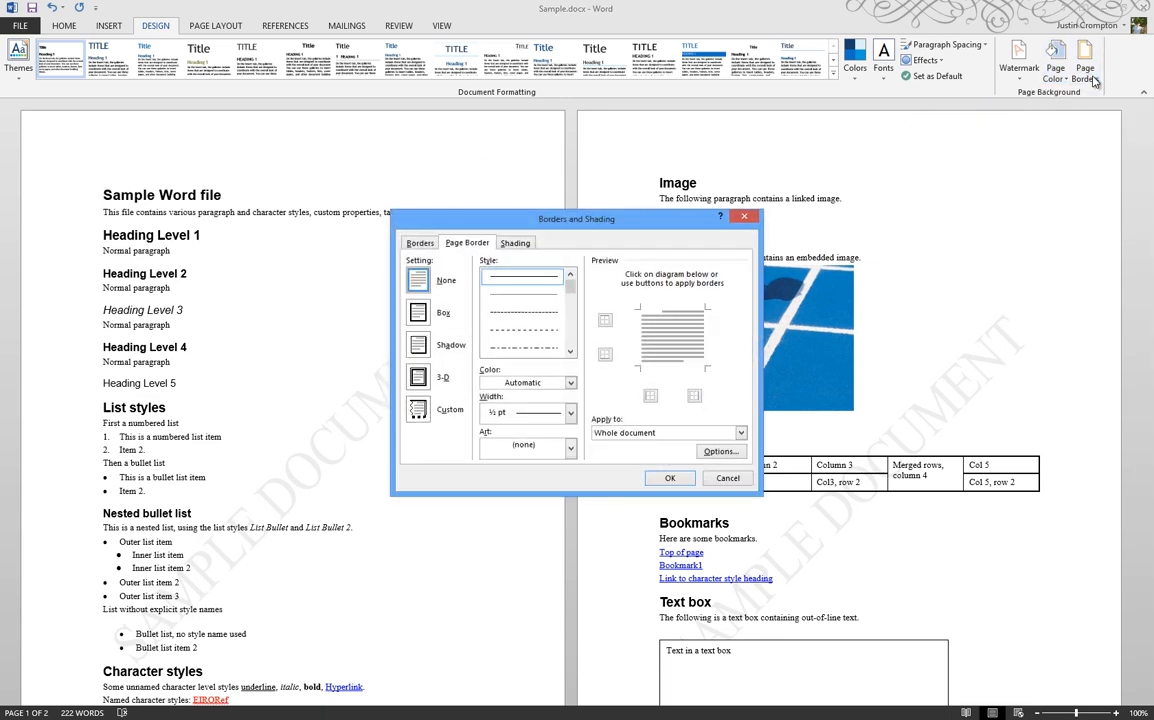
{"action": "left_click", "coordinate": [425, 313]}
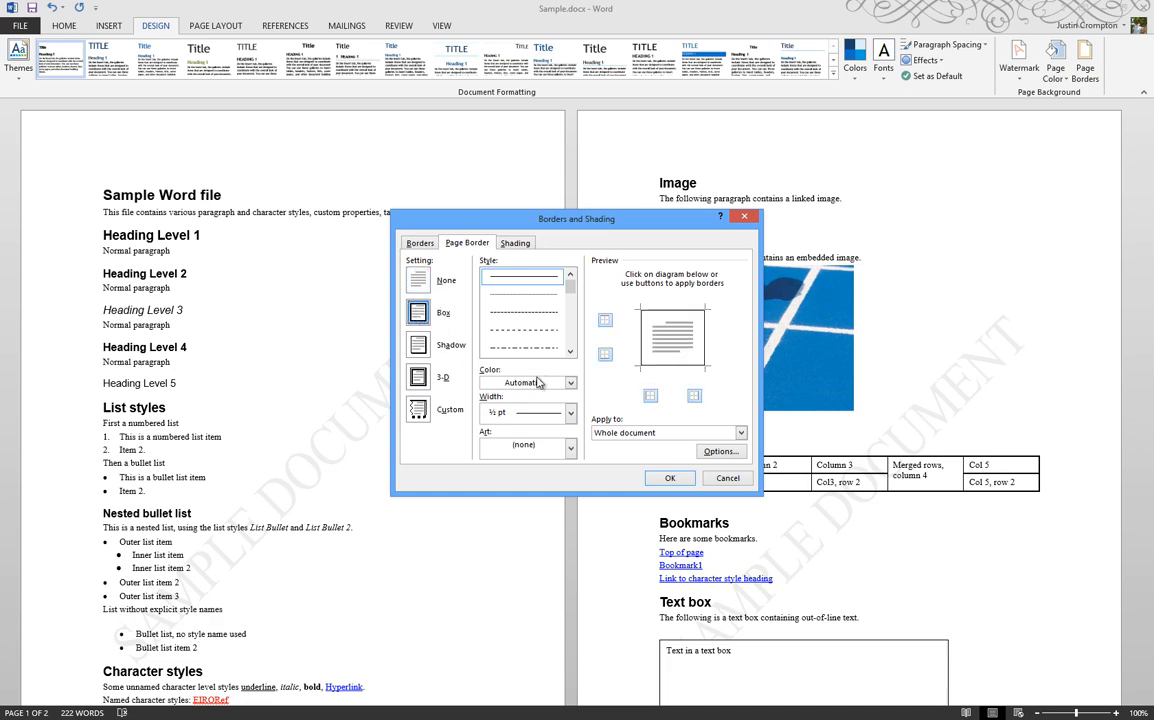
{"action": "left_click", "coordinate": [668, 478]}
{"action": "scroll", "coordinate": [257, 221], "scroll_direction": "down", "scroll_amount": 5}
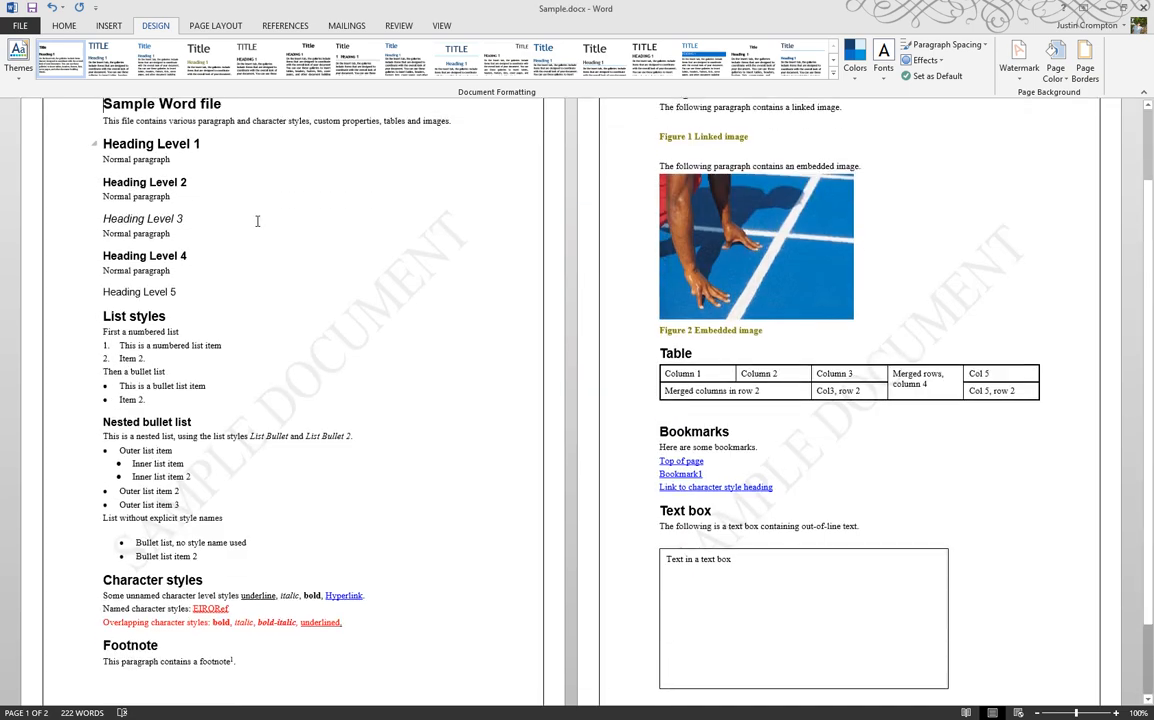
{"action": "scroll", "coordinate": [257, 221], "scroll_direction": "up", "scroll_amount": 5}
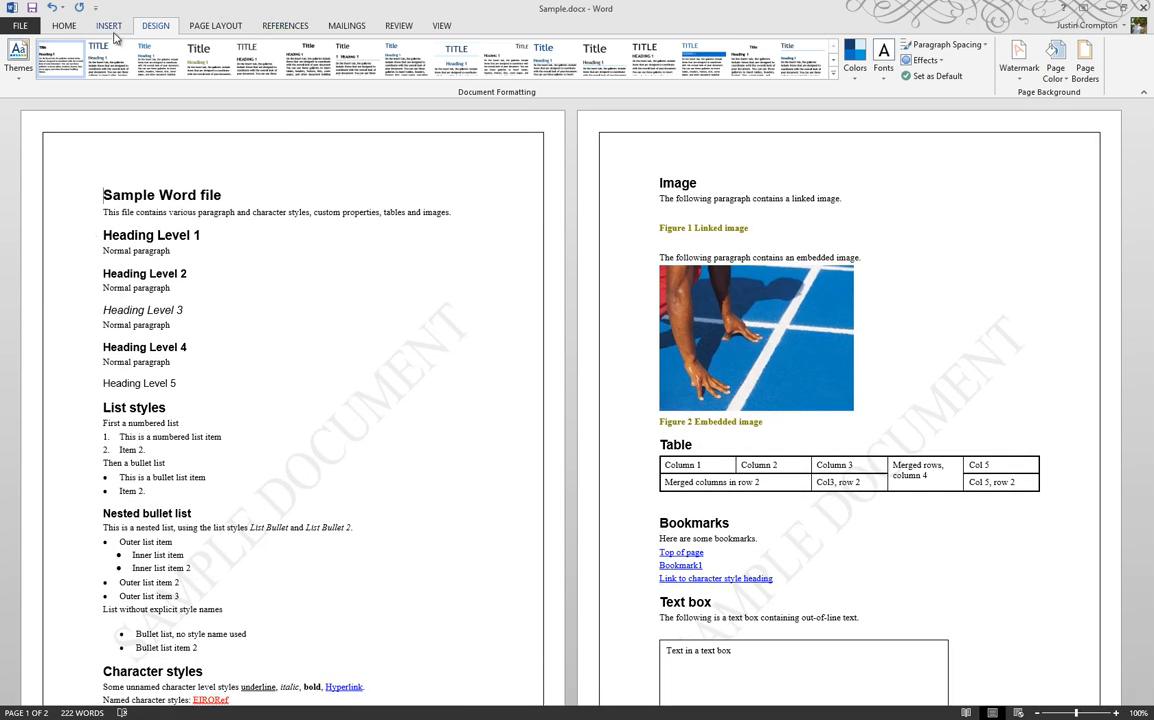
- Set the page margins to the Normal preset and change the paper size to a slightly wider format
{"action": "left_click", "coordinate": [188, 28]}
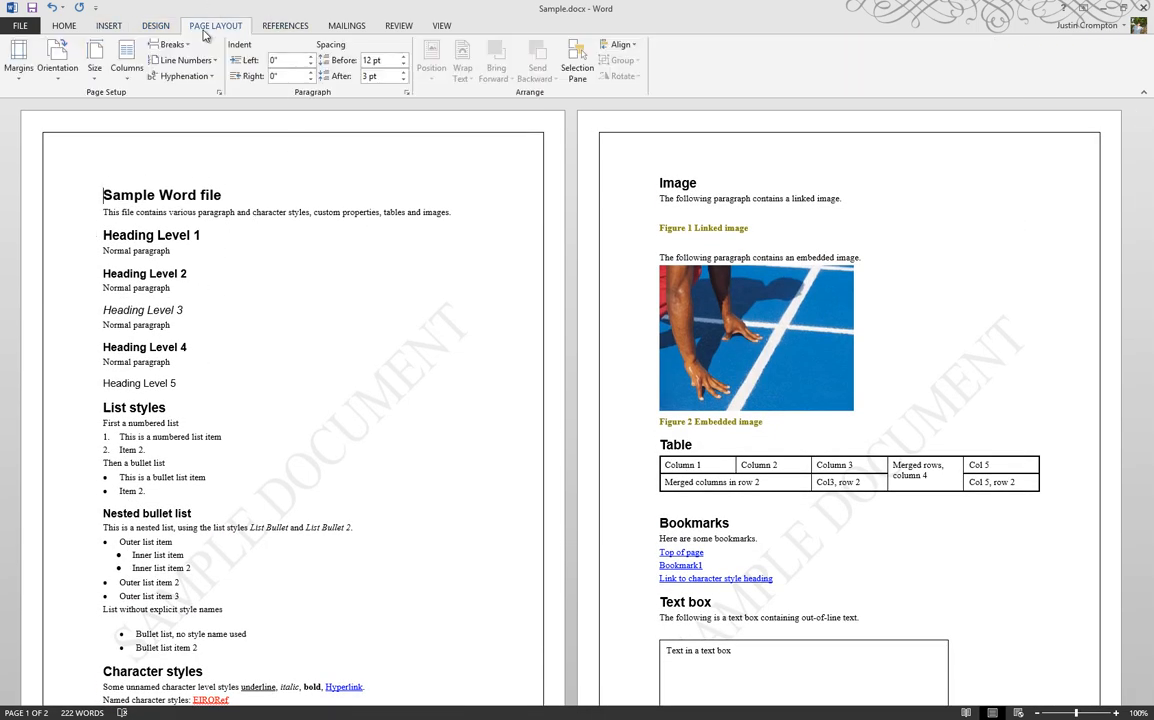
{"action": "left_click", "coordinate": [19, 70]}
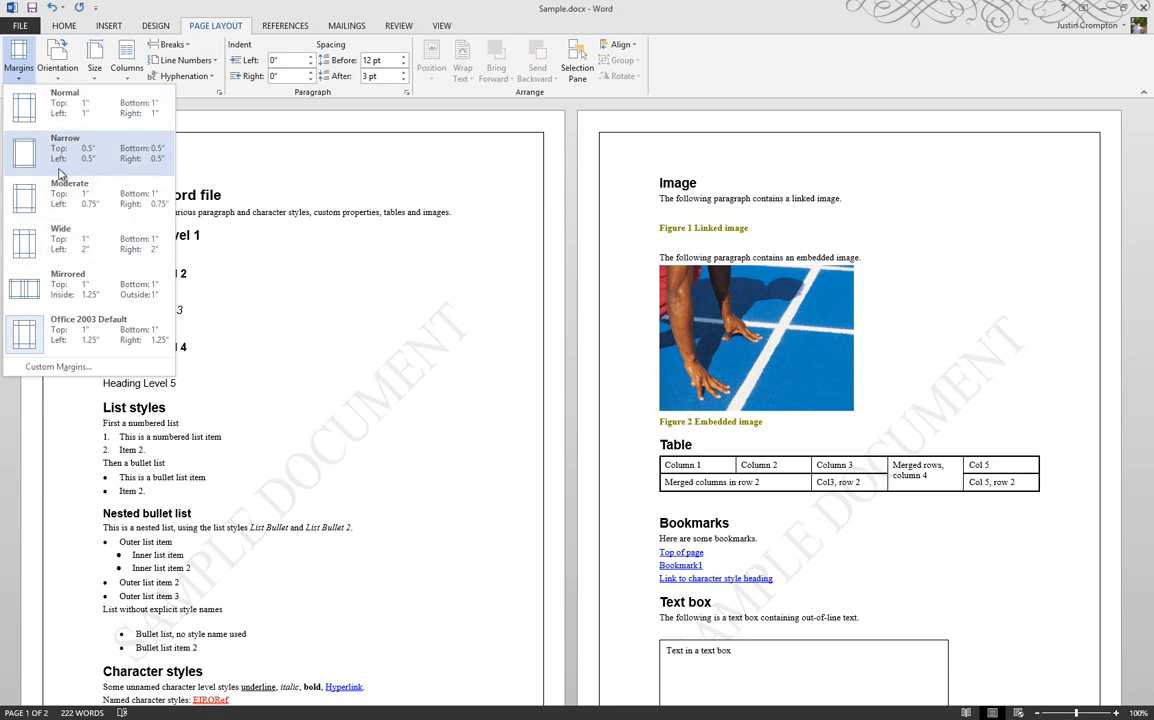
{"action": "left_click", "coordinate": [77, 120]}
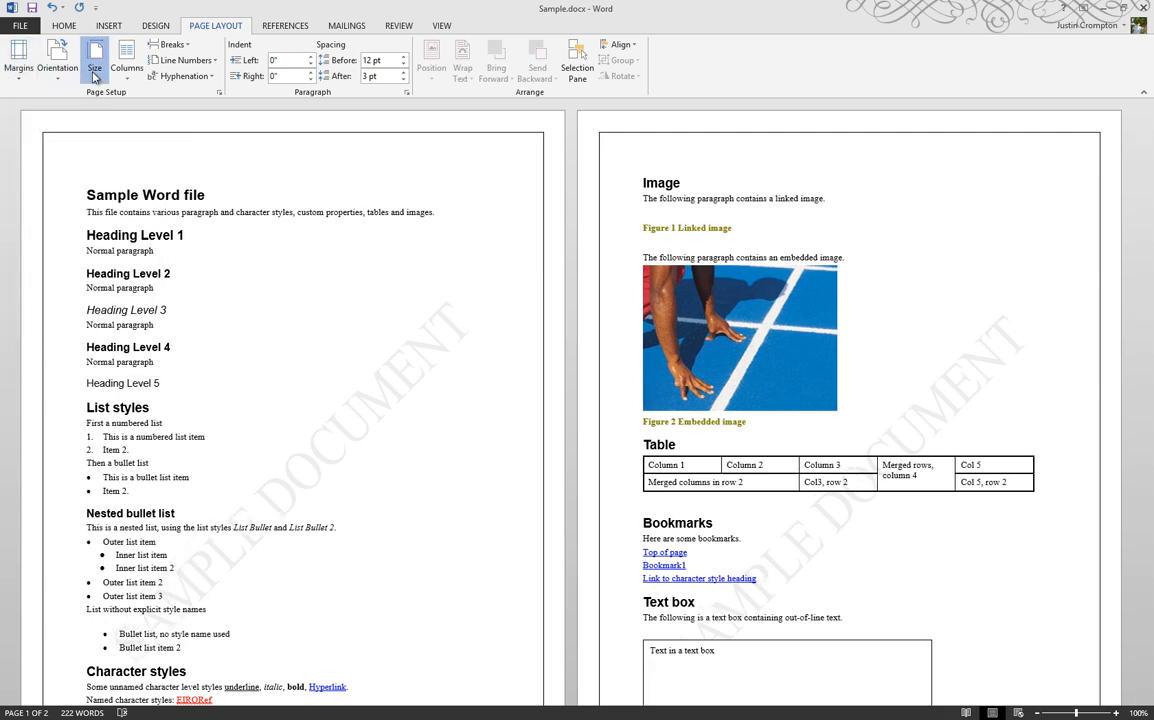
{"action": "left_click", "coordinate": [95, 60]}
{"action": "left_click", "coordinate": [77, 90]}
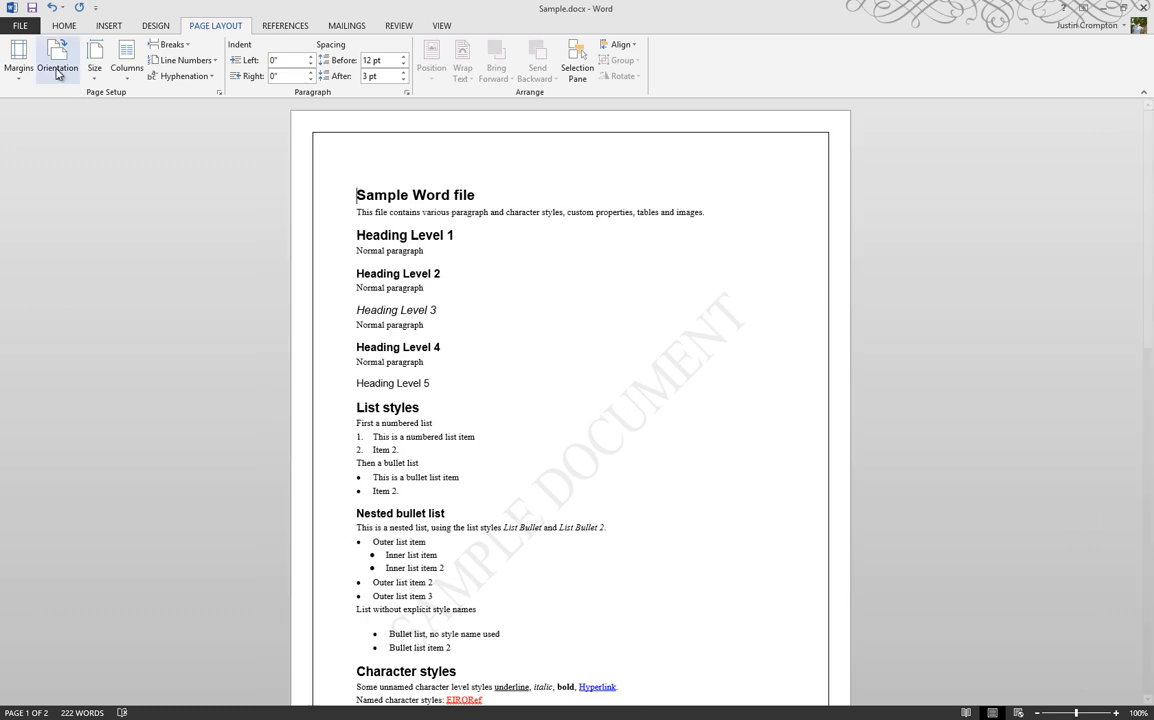
- Try the Landscape page orientation and return the document to Portrait
{"action": "left_click", "coordinate": [57, 68]}
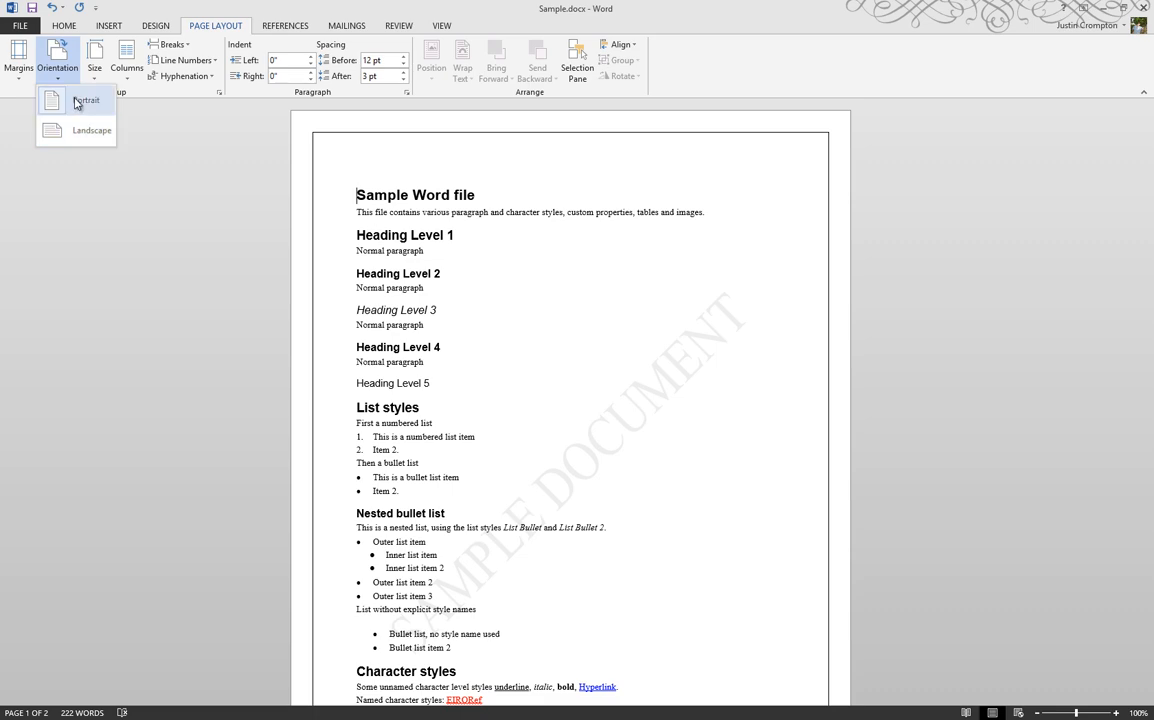
{"action": "left_click", "coordinate": [71, 130]}
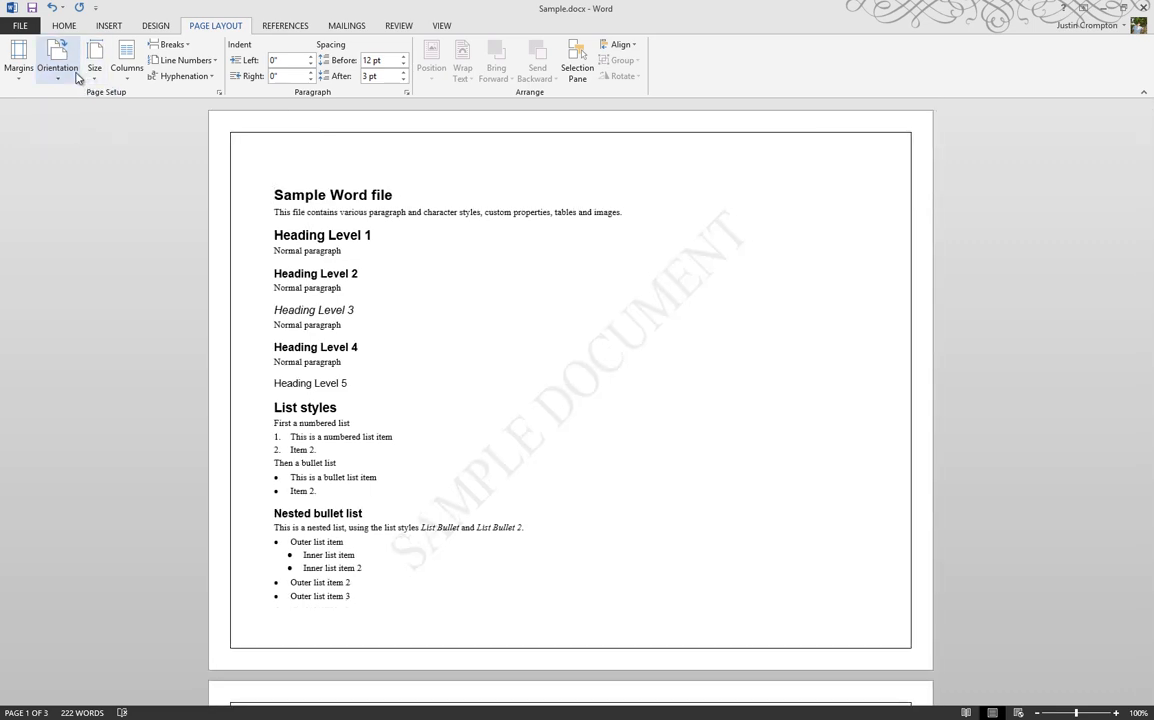
{"action": "left_click", "coordinate": [57, 62]}
{"action": "left_click", "coordinate": [67, 103]}
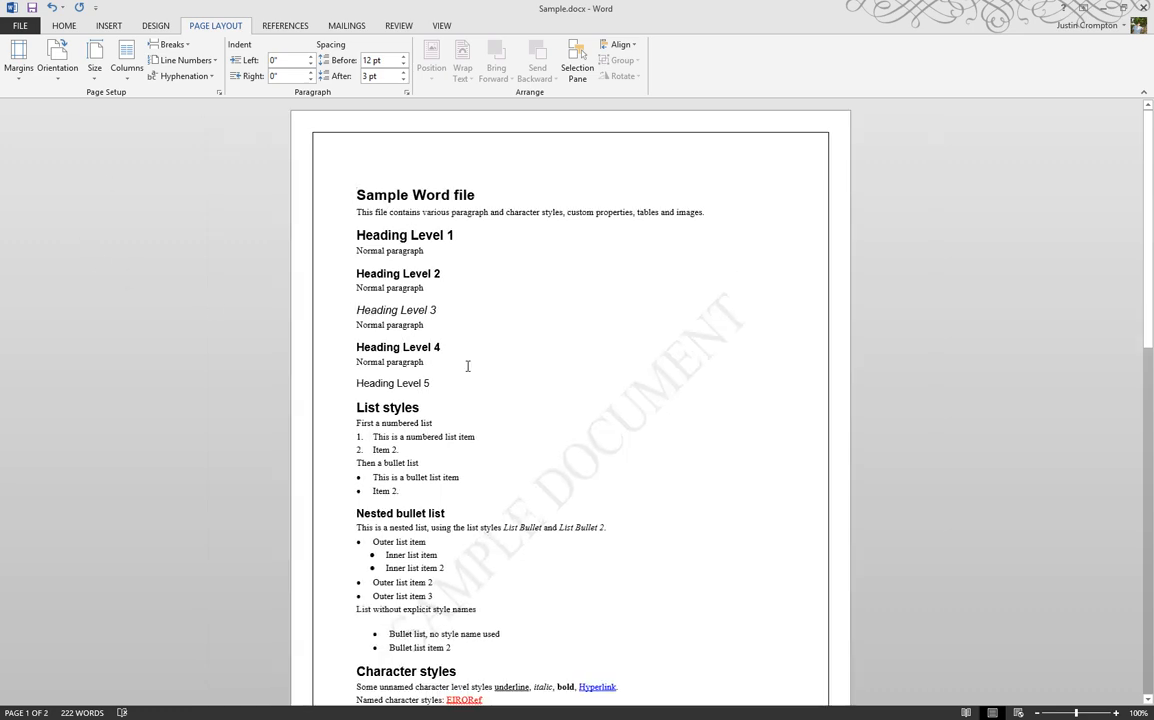
- Switch the pages to Landscape once more and restore the Portrait orientation
{"action": "scroll", "coordinate": [467, 366], "scroll_direction": "down", "scroll_amount": 2}
{"action": "scroll", "coordinate": [467, 366], "scroll_direction": "down", "scroll_amount": 11}
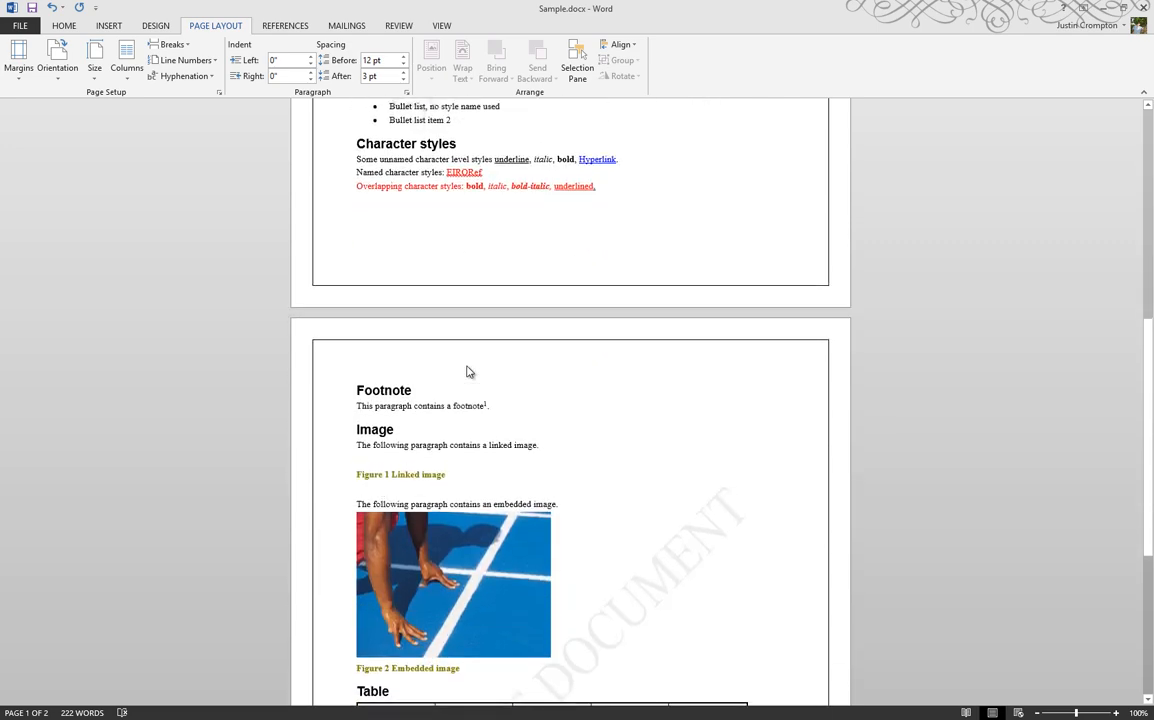
{"action": "scroll", "coordinate": [466, 372], "scroll_direction": "up", "scroll_amount": 10}
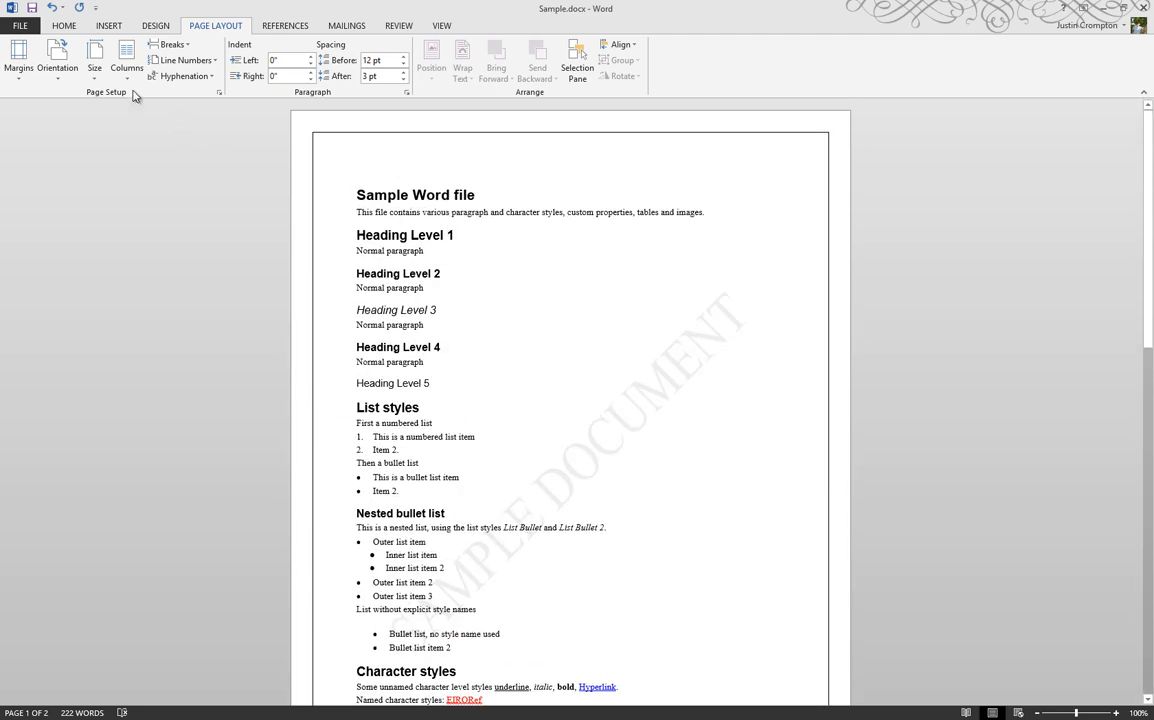
{"action": "left_click", "coordinate": [94, 64]}
{"action": "left_click", "coordinate": [65, 70]}
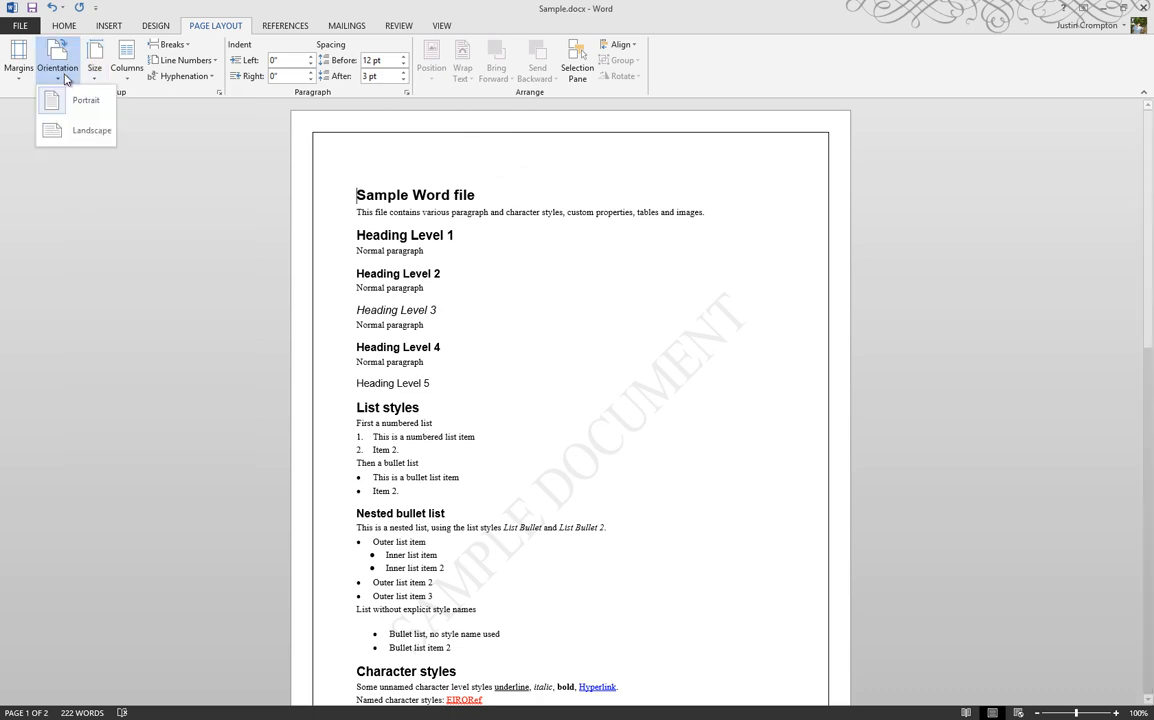
{"action": "left_click", "coordinate": [85, 131]}
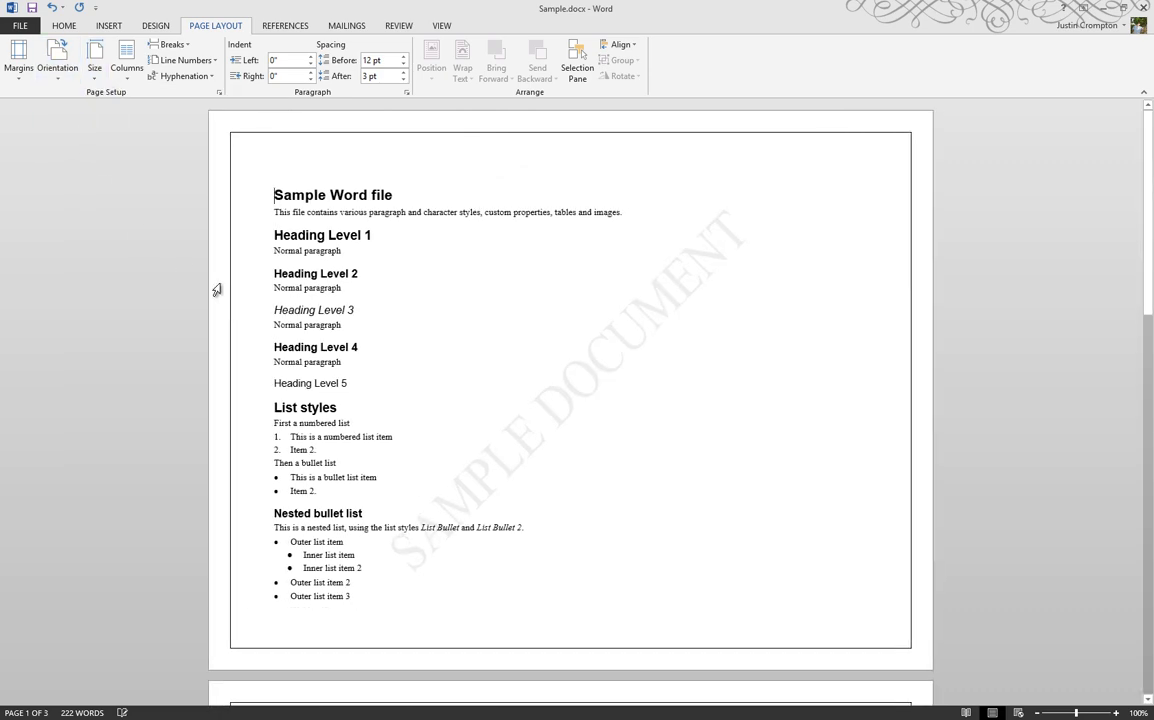
{"action": "left_click", "coordinate": [57, 66]}
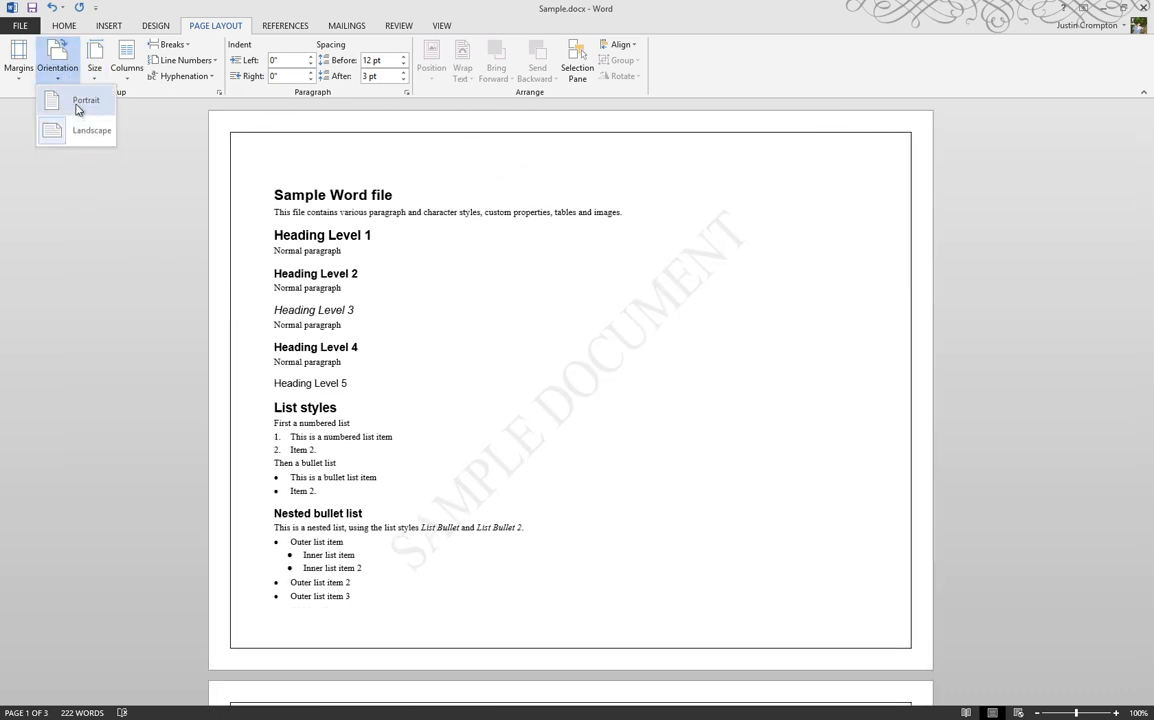
{"action": "left_click", "coordinate": [78, 108]}
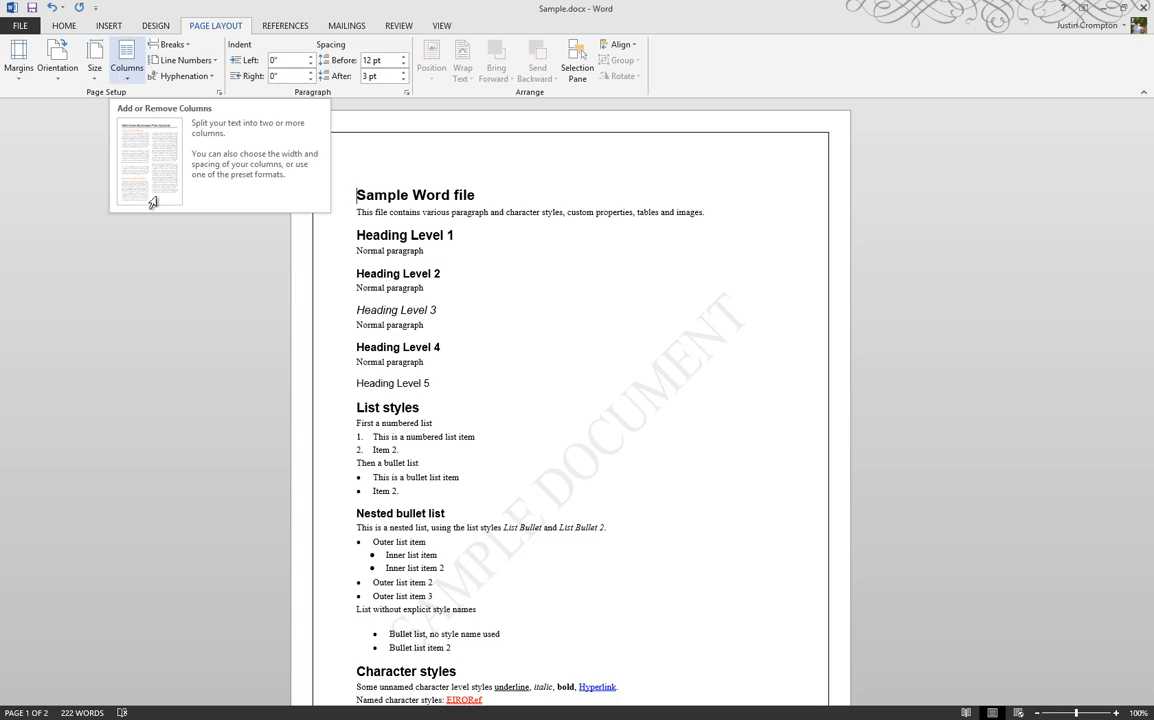
- Insert a page break directly after the "Text box" heading so the content below it starts on a new page
{"action": "scroll", "coordinate": [332, 309], "scroll_direction": "down", "scroll_amount": 15}
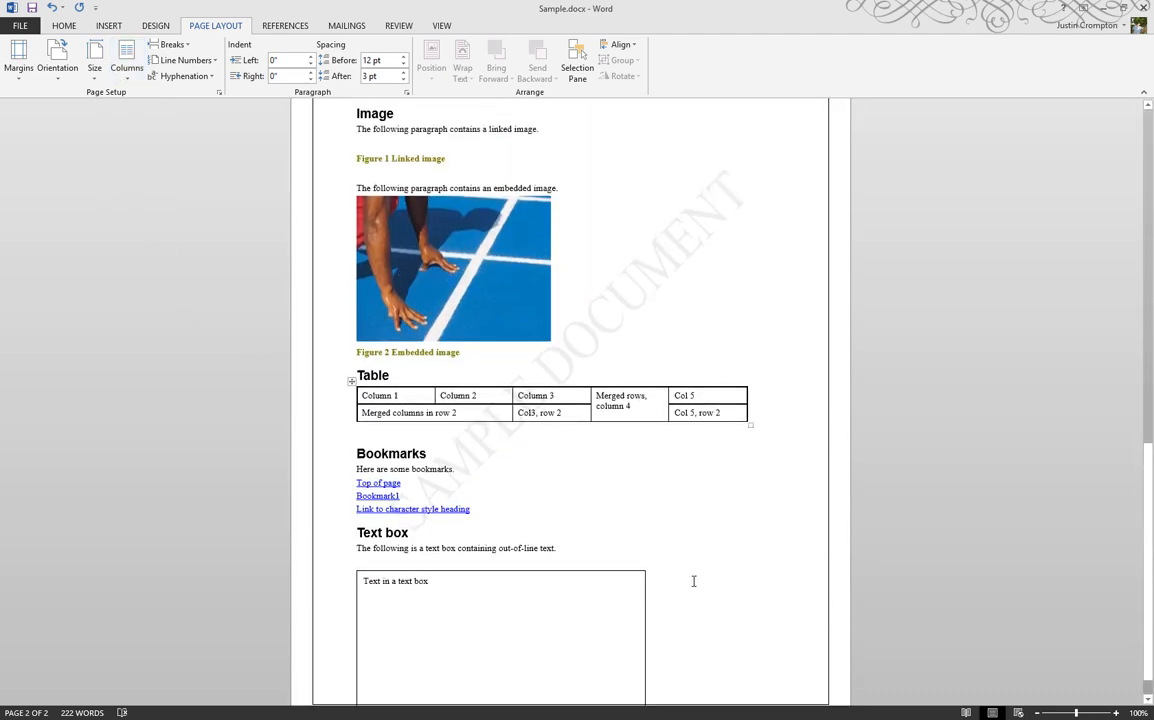
{"action": "scroll", "coordinate": [696, 620], "scroll_direction": "down", "scroll_amount": 1}
{"action": "left_click", "coordinate": [435, 622]}
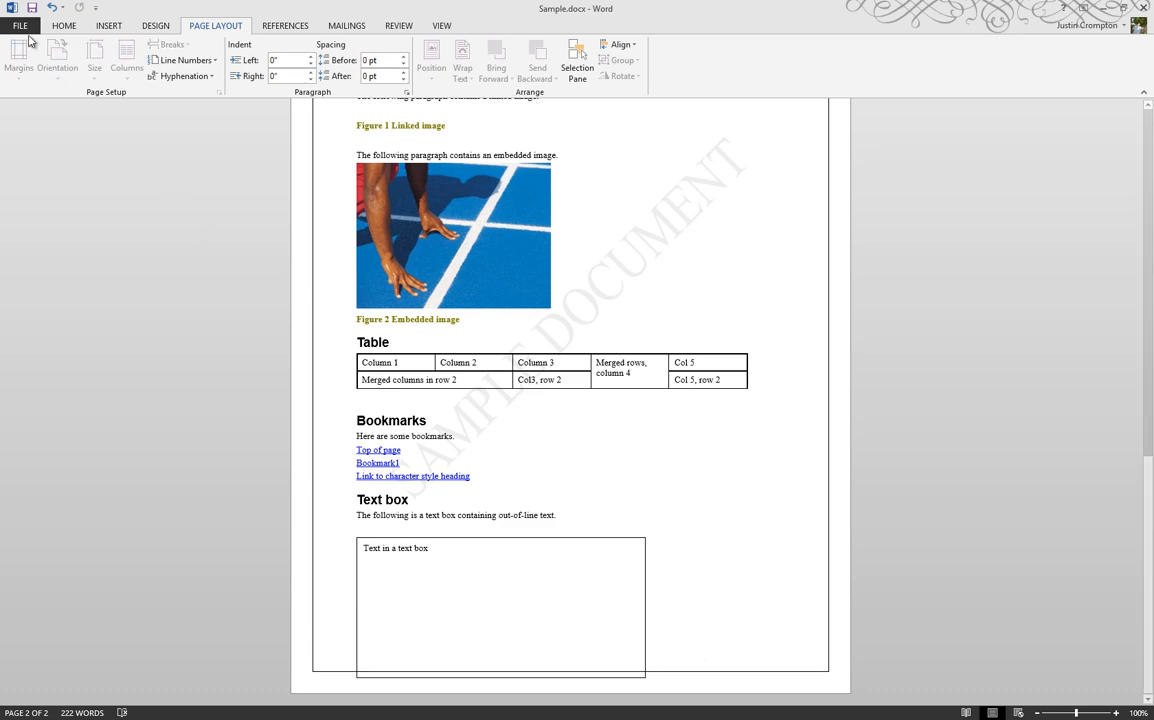
{"action": "left_click", "coordinate": [108, 26]}
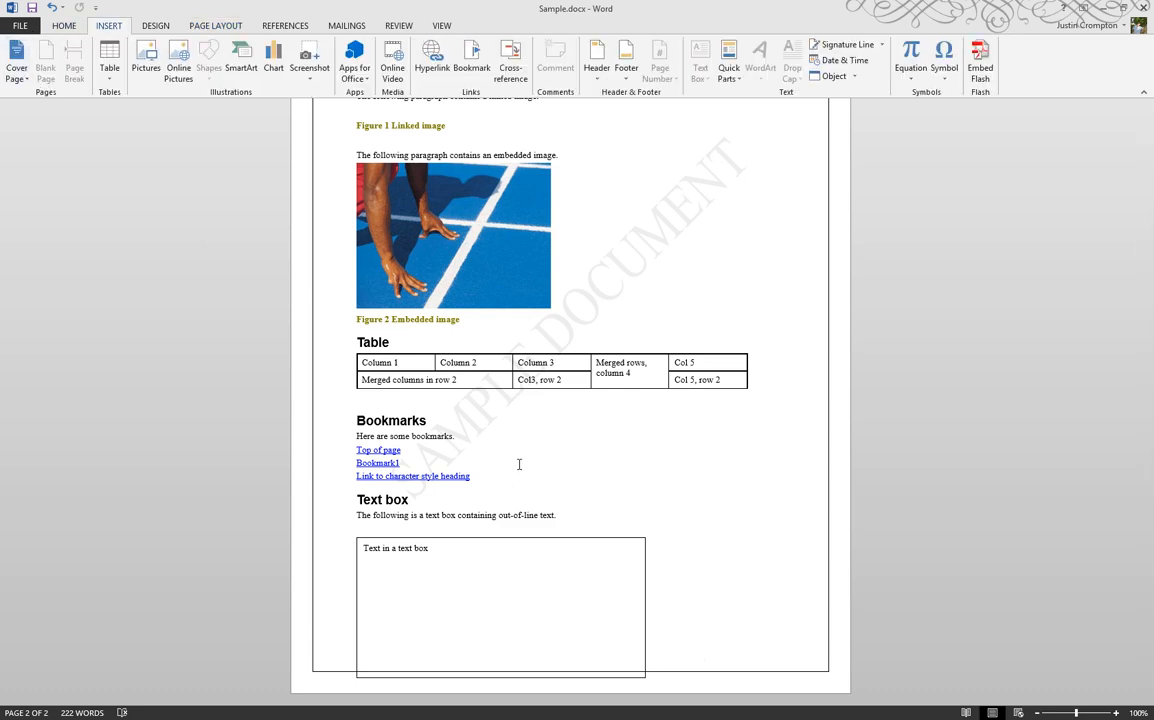
{"action": "left_click", "coordinate": [450, 502]}
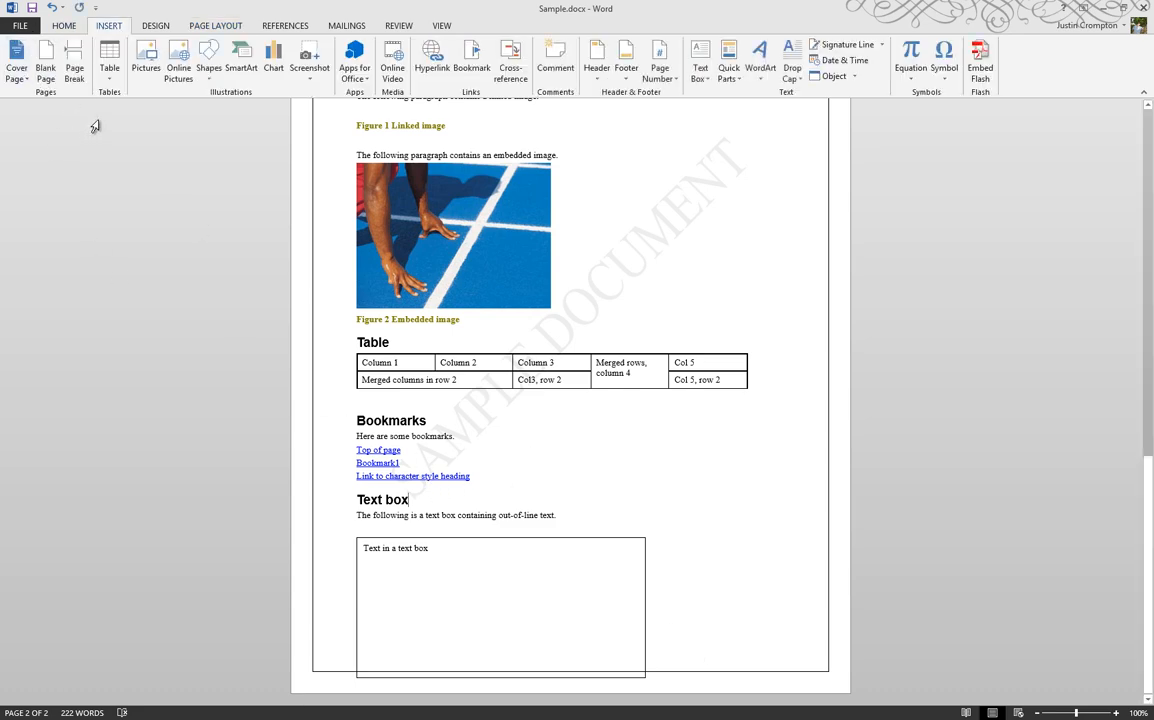
{"action": "left_click", "coordinate": [74, 68]}
{"action": "scroll", "coordinate": [320, 387], "scroll_direction": "down", "scroll_amount": 10}
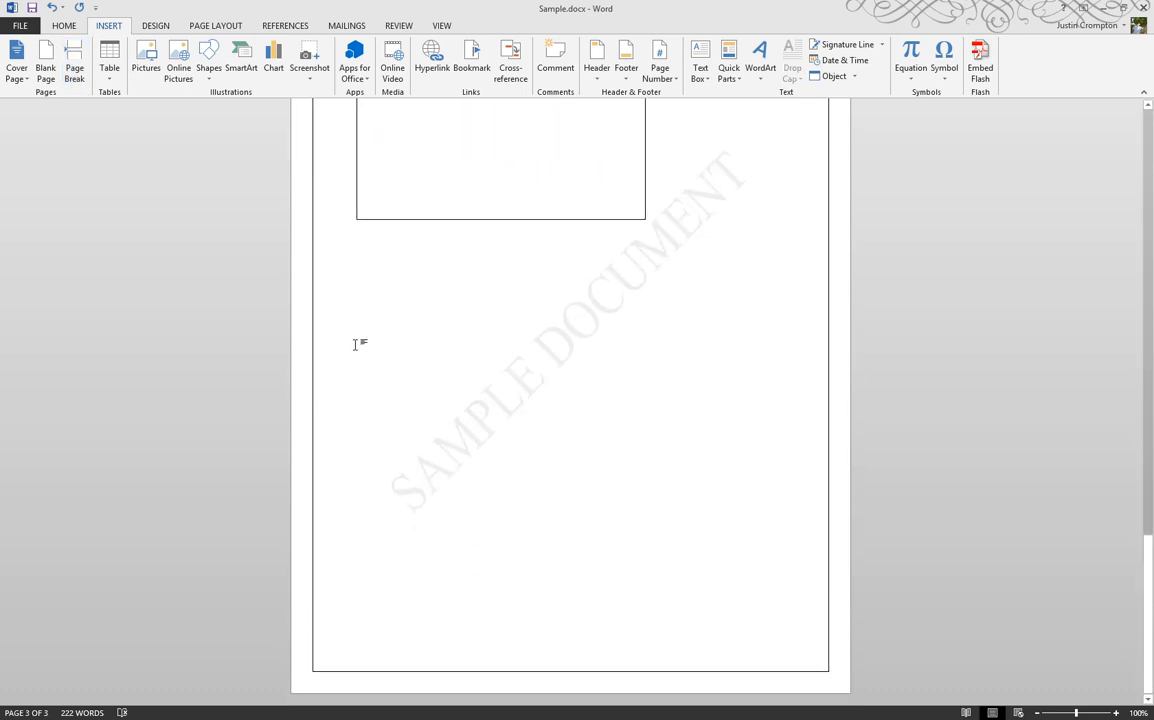
- Add blank lines below the sentence introducing the text box and enter "This is some text to put into a column:"
{"action": "scroll", "coordinate": [355, 343], "scroll_direction": "up", "scroll_amount": 2}
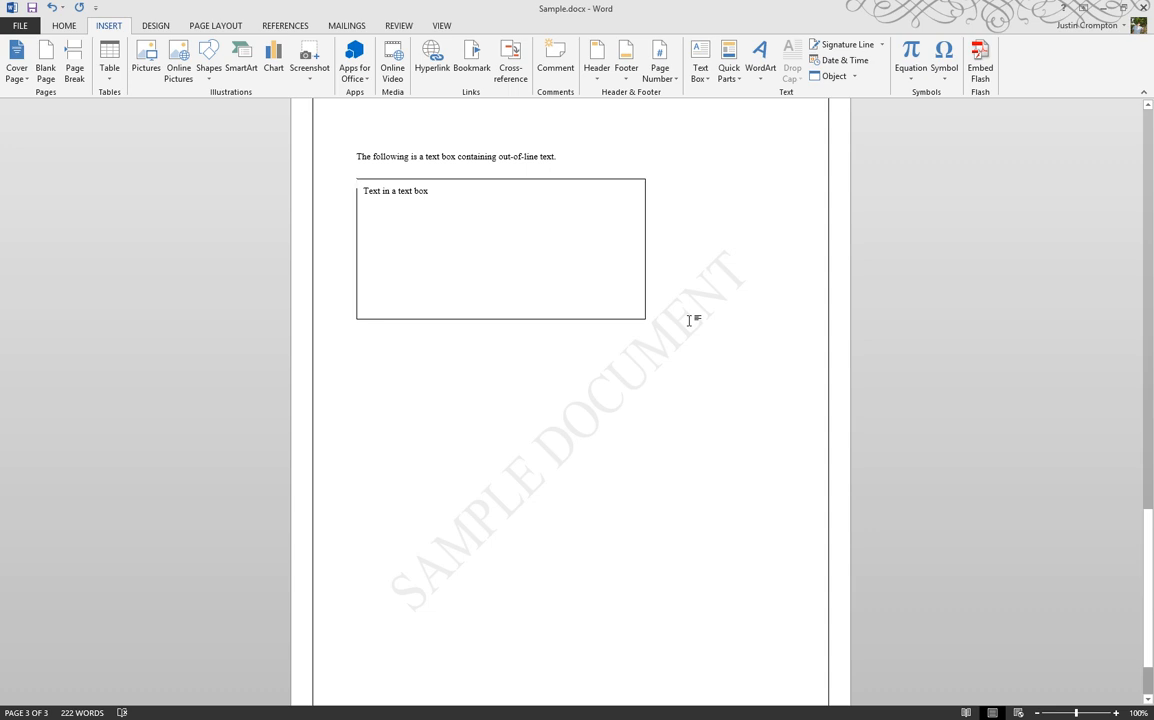
{"action": "left_click", "coordinate": [585, 158]}
{"action": "key", "text": "Return"}
{"action": "key", "text": "Return"}
{"action": "key", "text": "Return"}
{"action": "key", "text": "Return"}
{"action": "key", "text": "Return"}
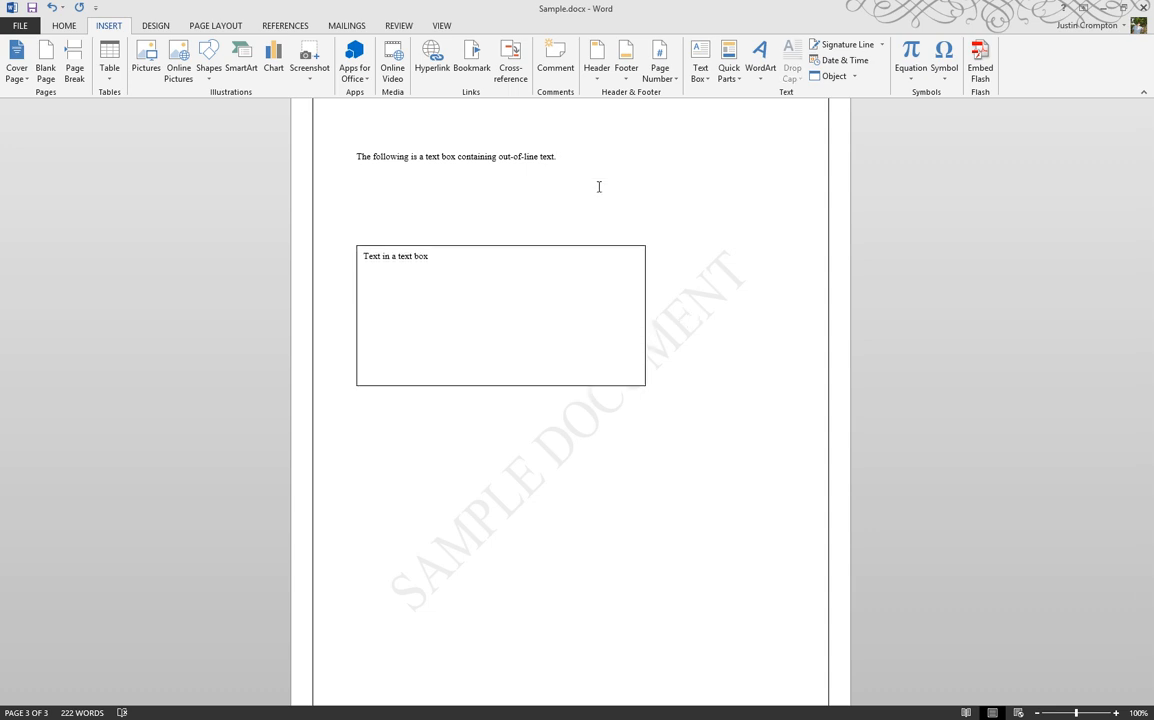
{"action": "type", "text": "This is some tex t"}
{"action": "key", "text": "BackSpace"}
{"action": "type", "text": "t t"}
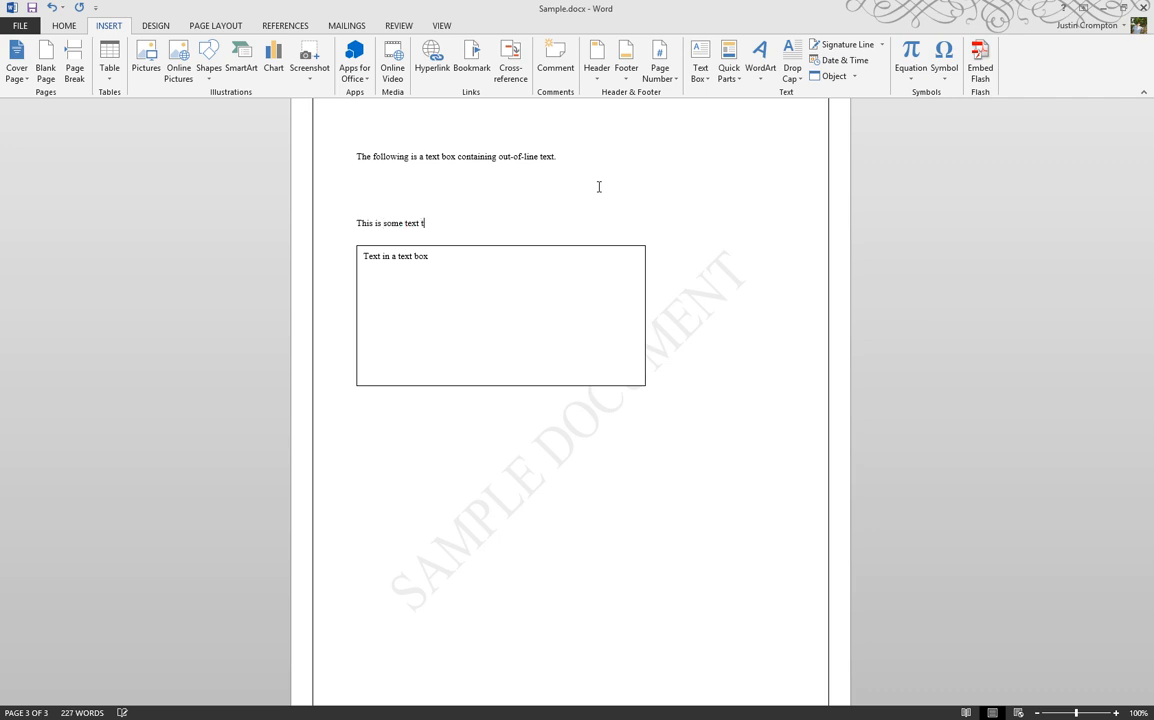
{"action": "type", "text": "o put into a column:"}
- Below a blank line, list Word, Excel, PowerPoint, Access, Outlook, Sharepoint and Lync on separate lines
{"action": "key", "text": "Return"}
{"action": "key", "text": "Return"}
{"action": "type", "text": "Word"}
{"action": "key", "text": "Return"}
{"action": "type", "text": "E"}
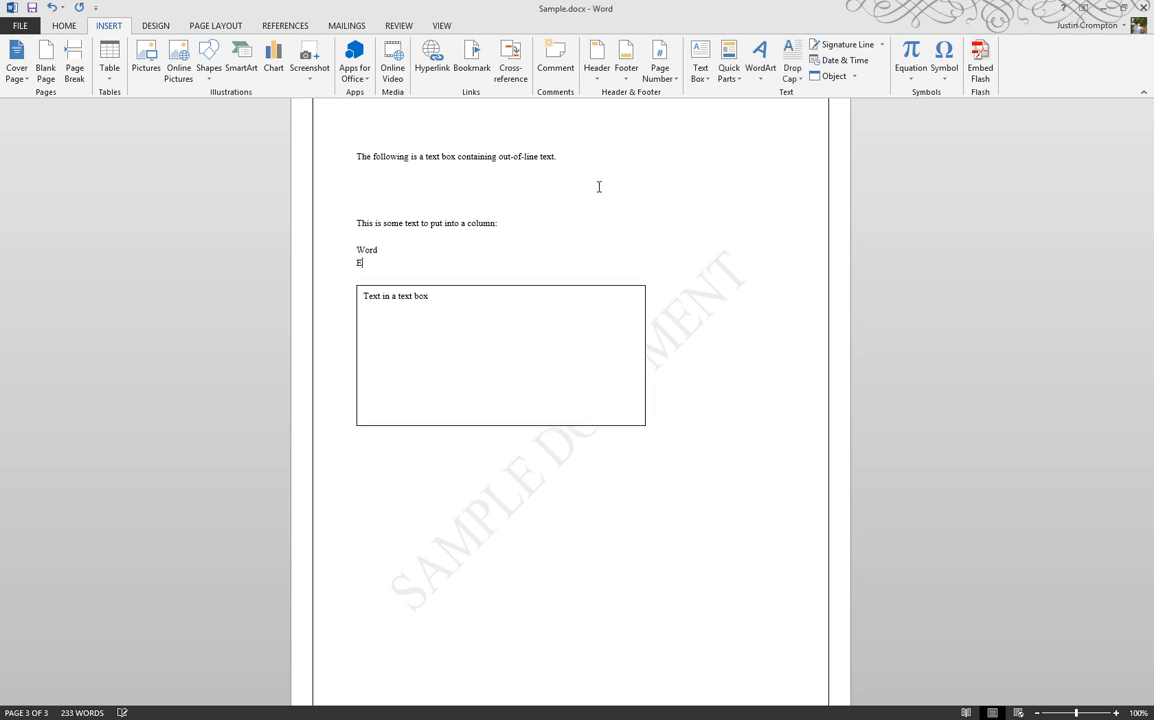
{"action": "type", "text": "xcel"}
{"action": "key", "text": "Return"}
{"action": "type", "text": "PowerPoint"}
{"action": "key", "text": "Return"}
{"action": "type", "text": "Access"}
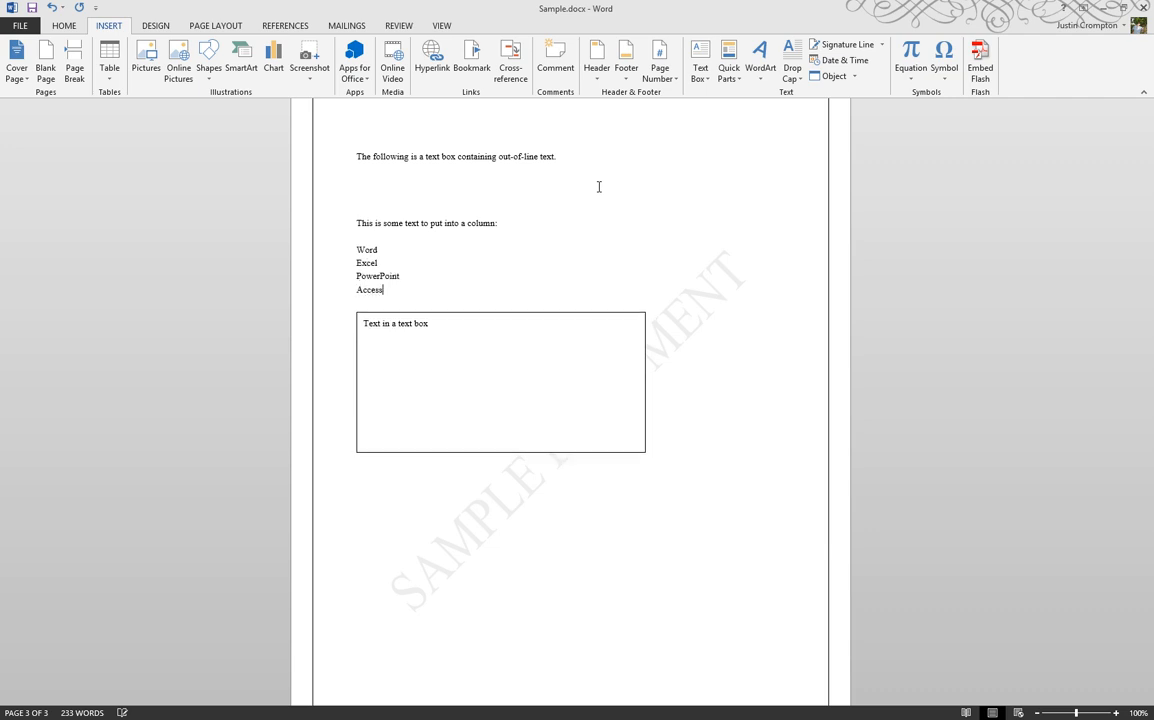
{"action": "key", "text": "Return"}
{"action": "type", "text": "Outlook"}
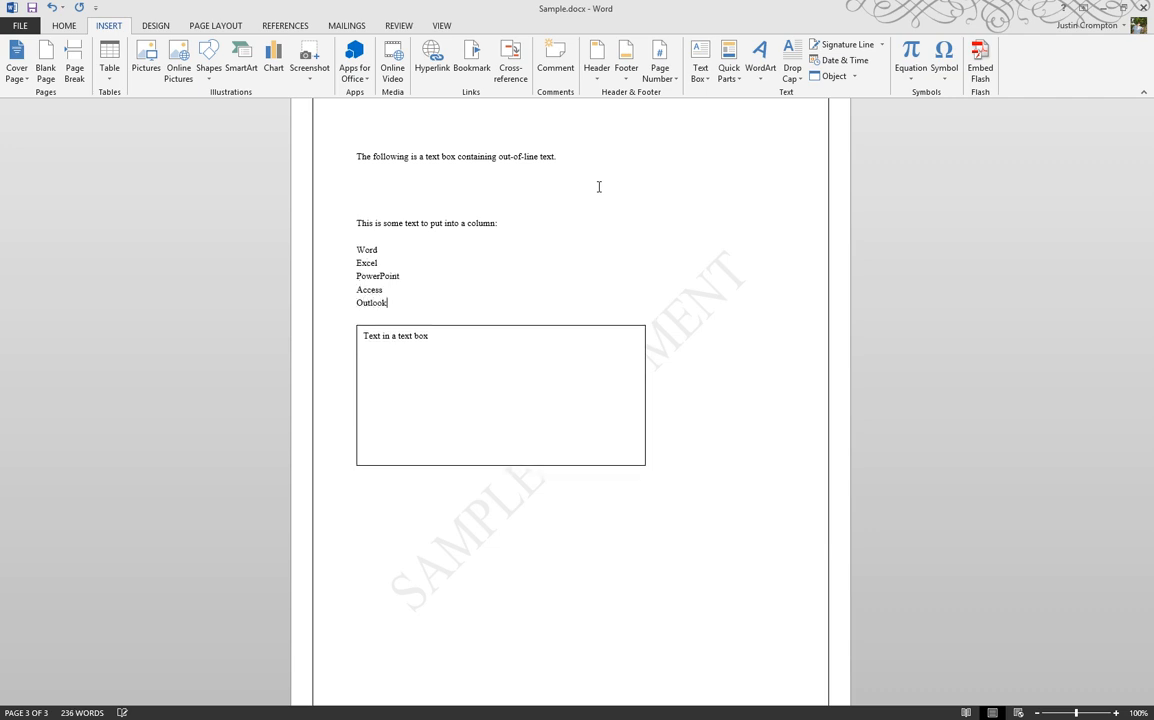
{"action": "key", "text": "Return"}
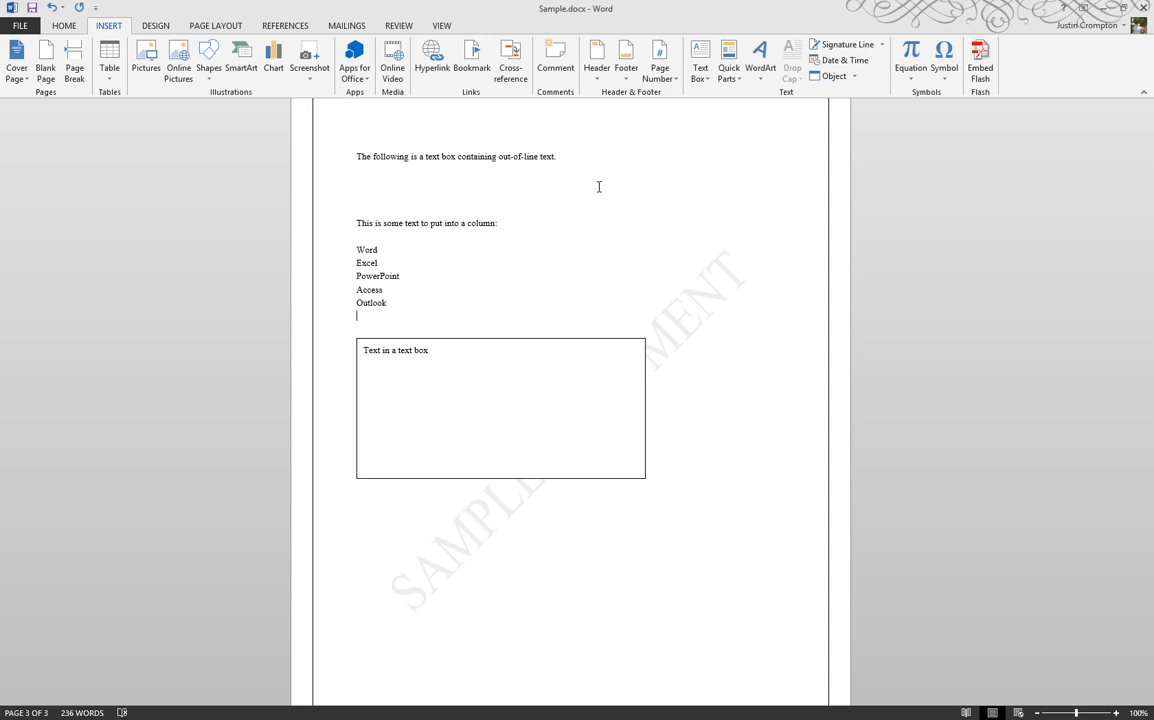
{"action": "type", "text": "Sharepoint"}
{"action": "key", "text": "Return"}
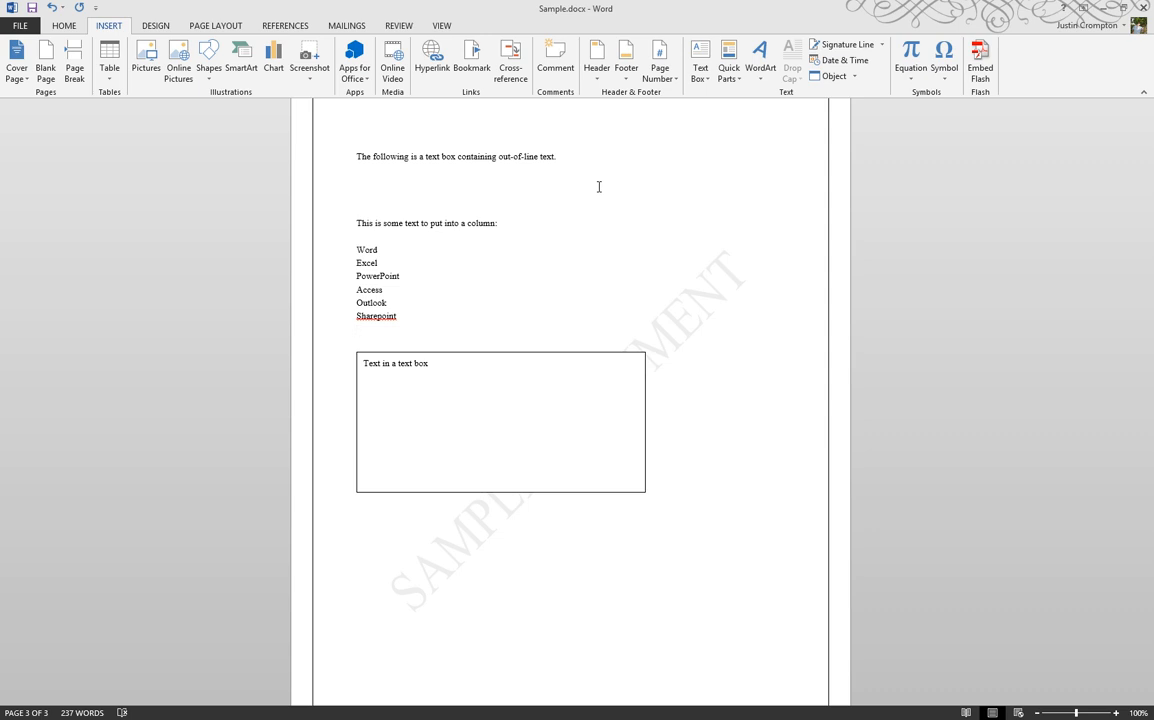
{"action": "type", "text": "Lync"}
{"action": "key", "text": "Return"}
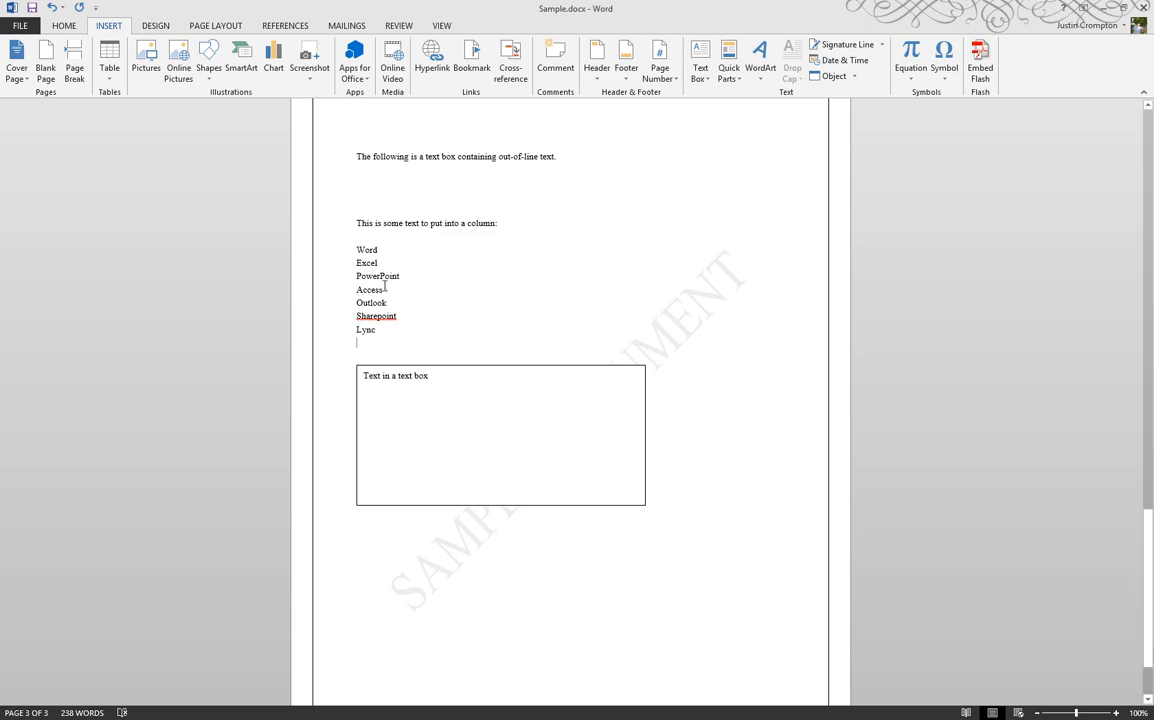
- Arrange the list from Word to Lync in two columns
{"action": "left_click", "coordinate": [371, 330]}
{"action": "left_click_drag", "start_coordinate": [339, 268], "coordinate": [330, 255]}
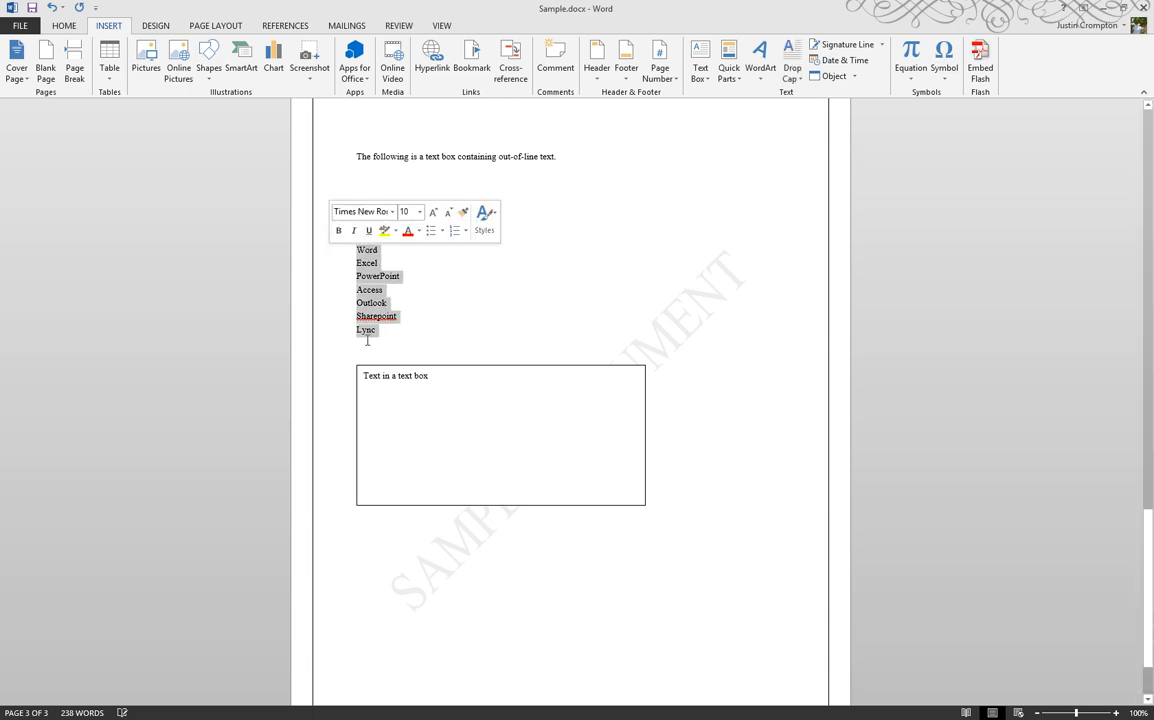
{"action": "left_click", "coordinate": [133, 28]}
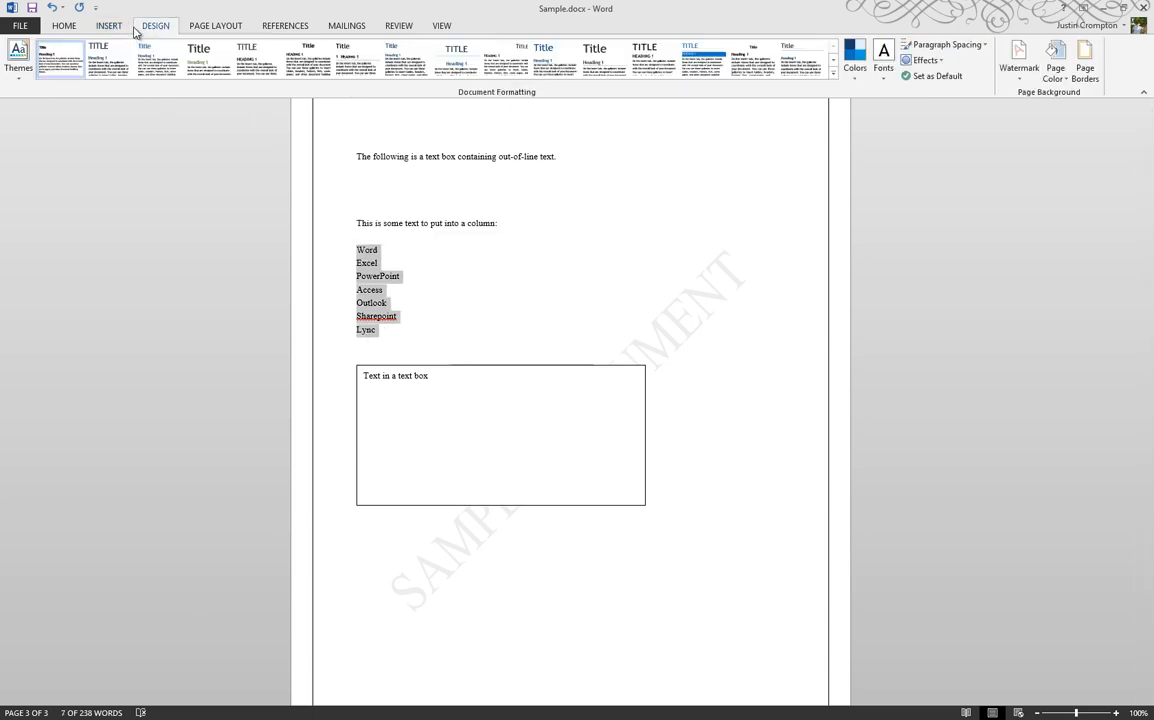
{"action": "left_click", "coordinate": [197, 33]}
{"action": "left_click", "coordinate": [127, 60]}
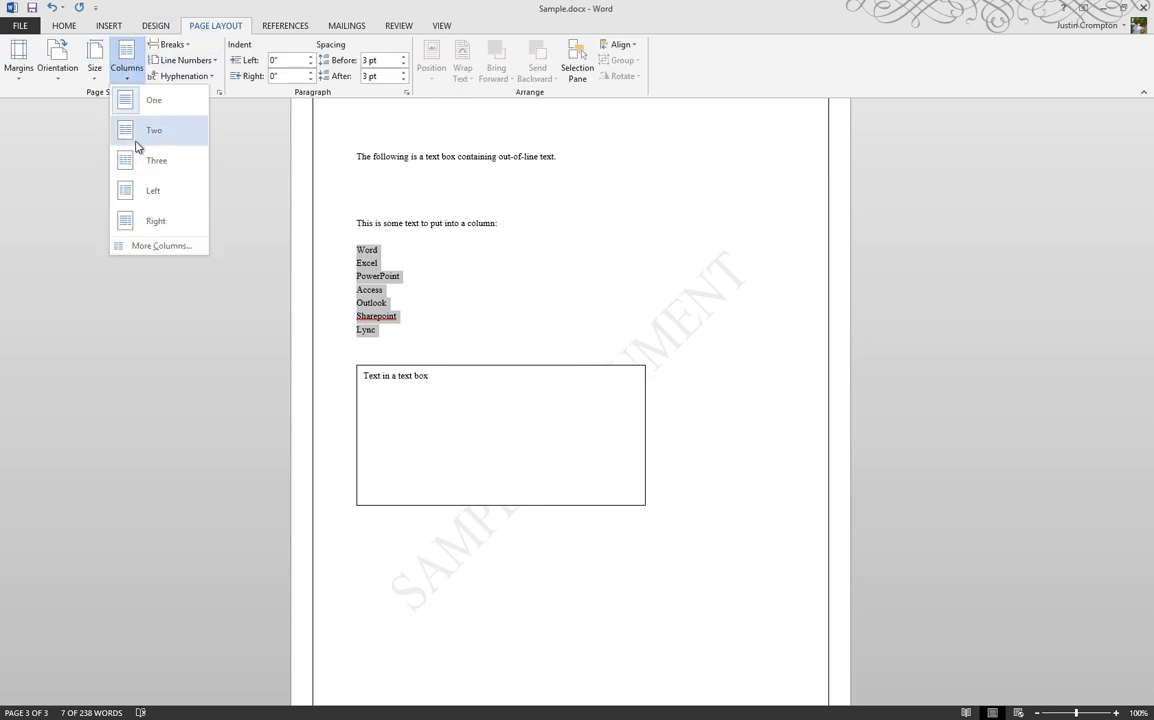
{"action": "left_click", "coordinate": [133, 133]}
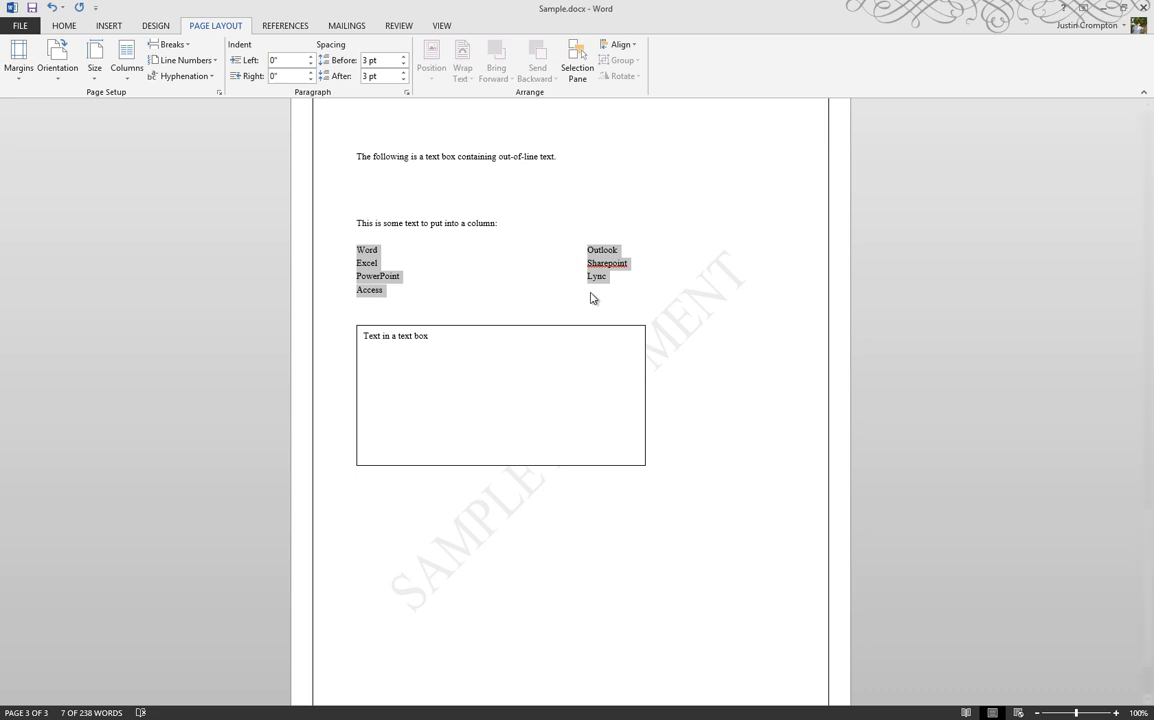
- Add "Item #8" on a new line below Lync in the second column
{"action": "left_click", "coordinate": [597, 295]}
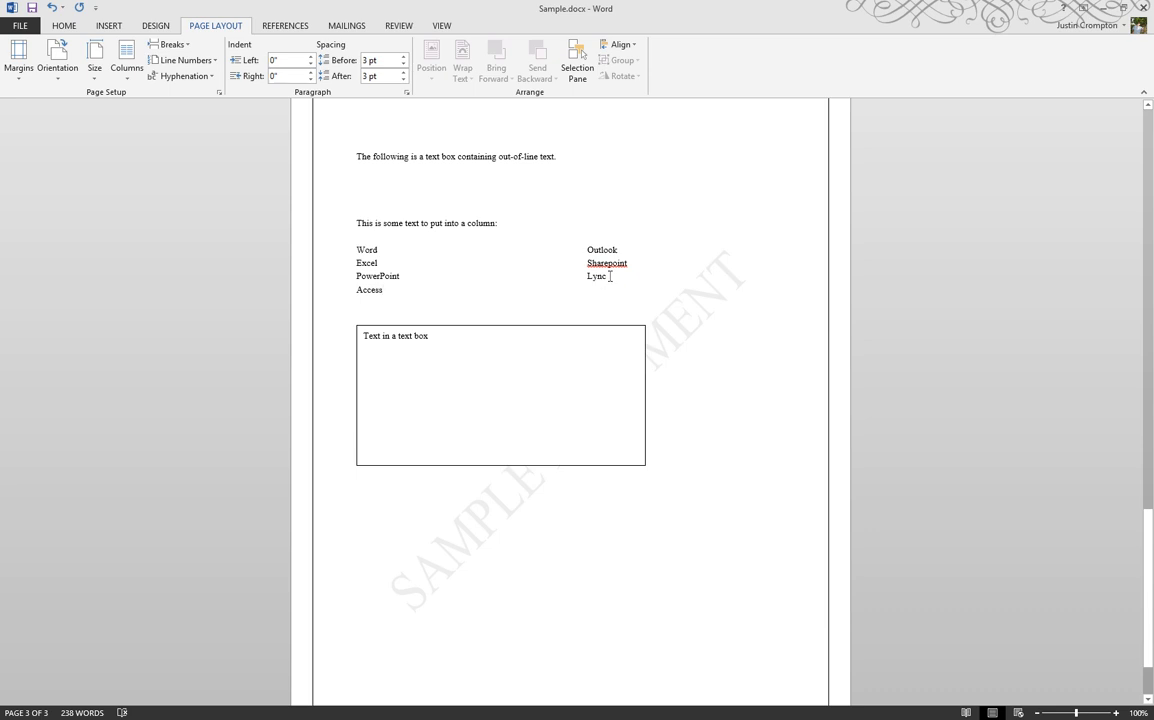
{"action": "left_click", "coordinate": [593, 277]}
{"action": "left_click_drag", "start_coordinate": [603, 283], "coordinate": [637, 282]}
{"action": "key", "text": "Return"}
{"action": "type", "text": "j"}
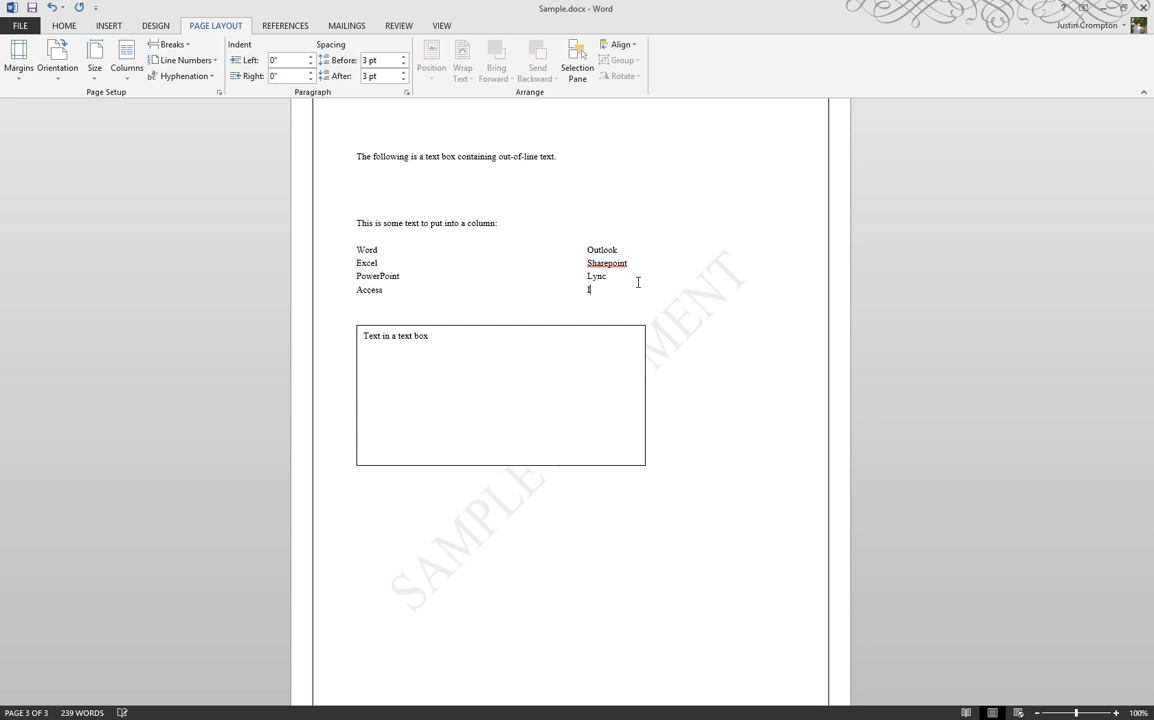
{"action": "type", "text": "tem #8"}
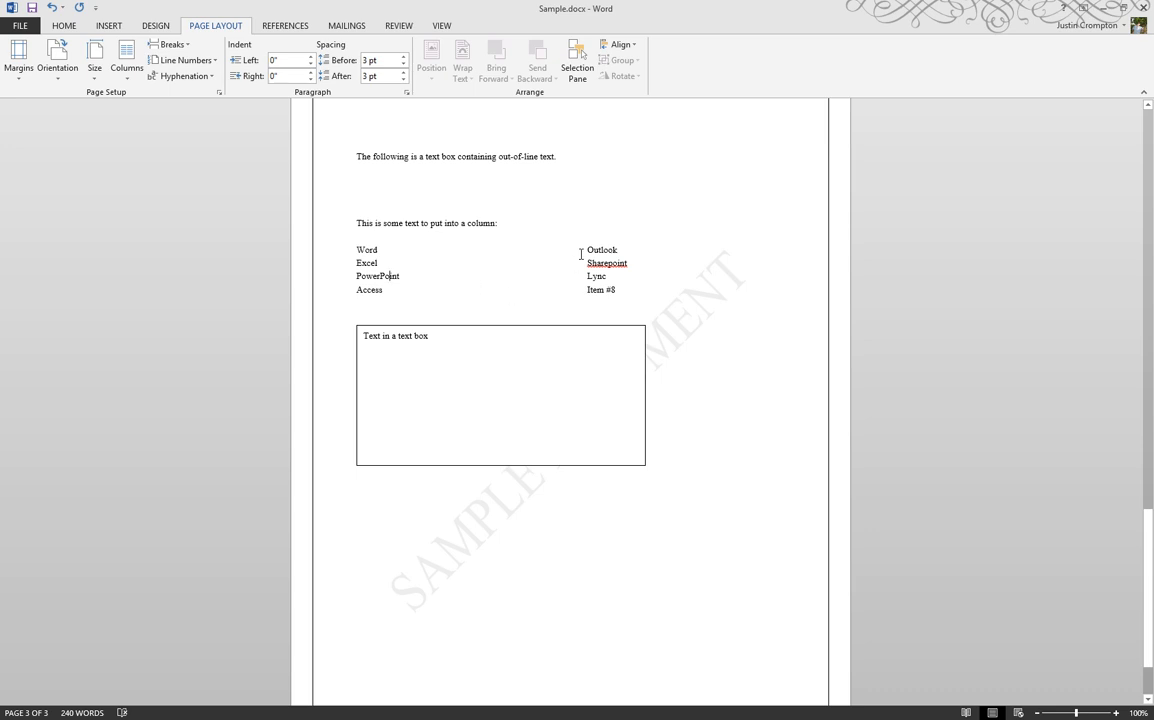
- Review the available hyphenation options without changing the setting
{"action": "scroll", "coordinate": [581, 254], "scroll_direction": "up", "scroll_amount": 3}
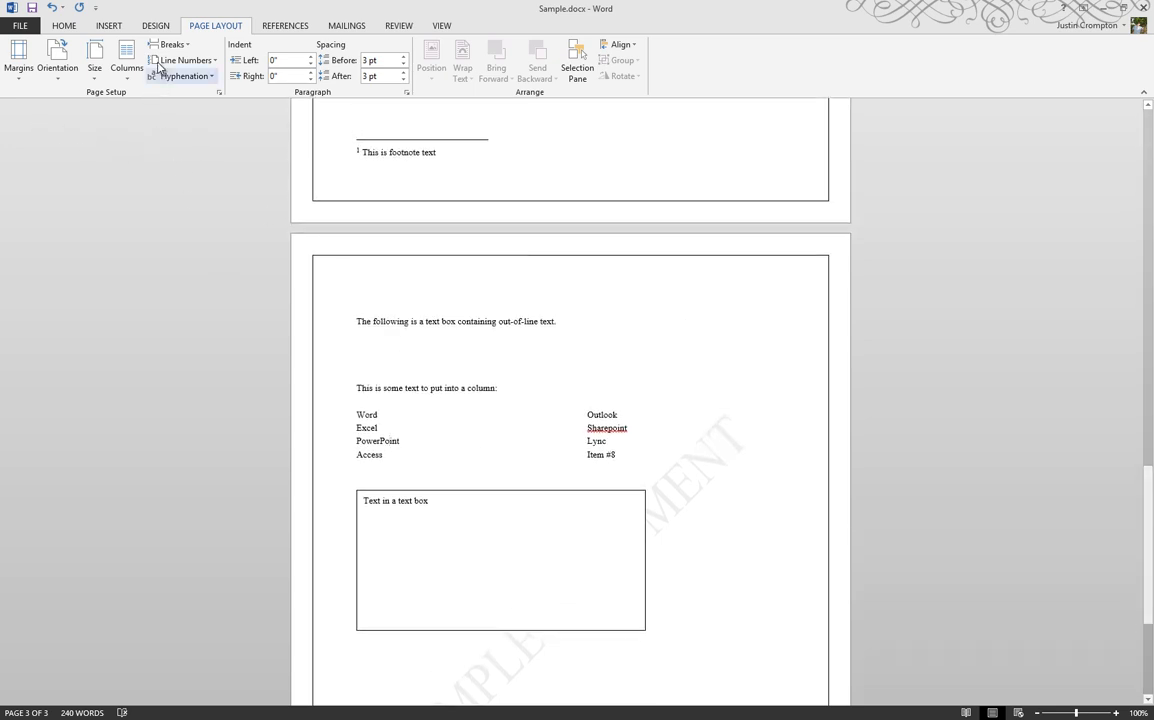
{"action": "left_click", "coordinate": [212, 77]}
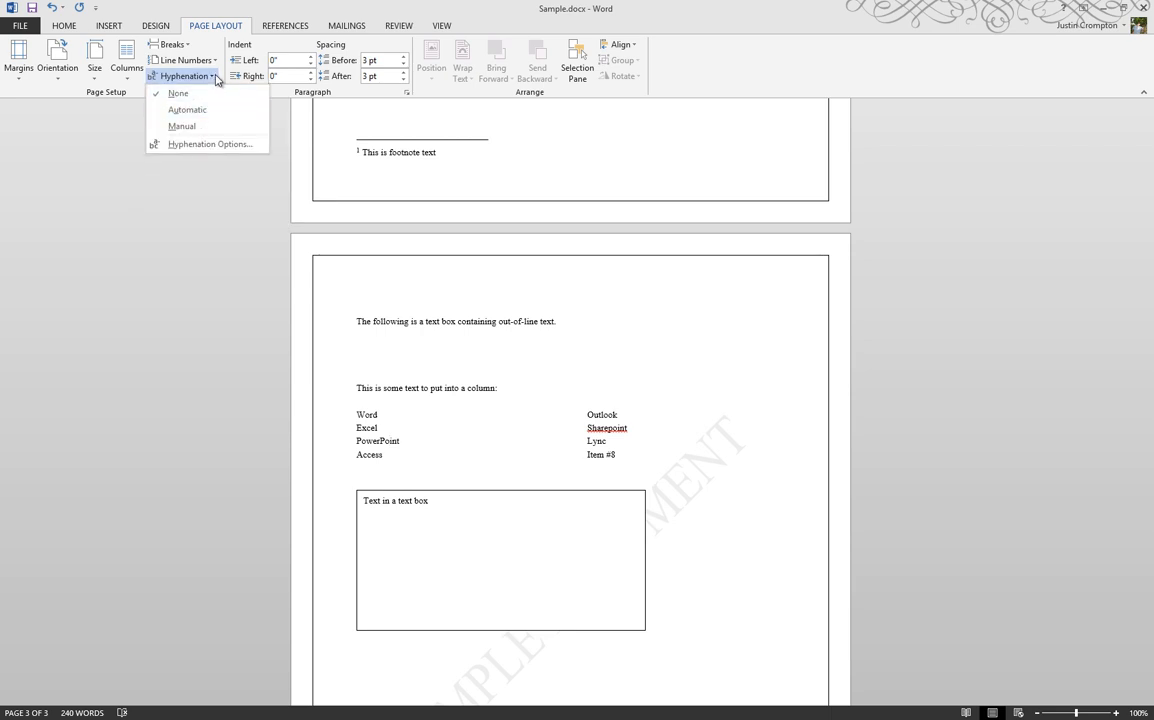
{"action": "left_click", "coordinate": [213, 77]}
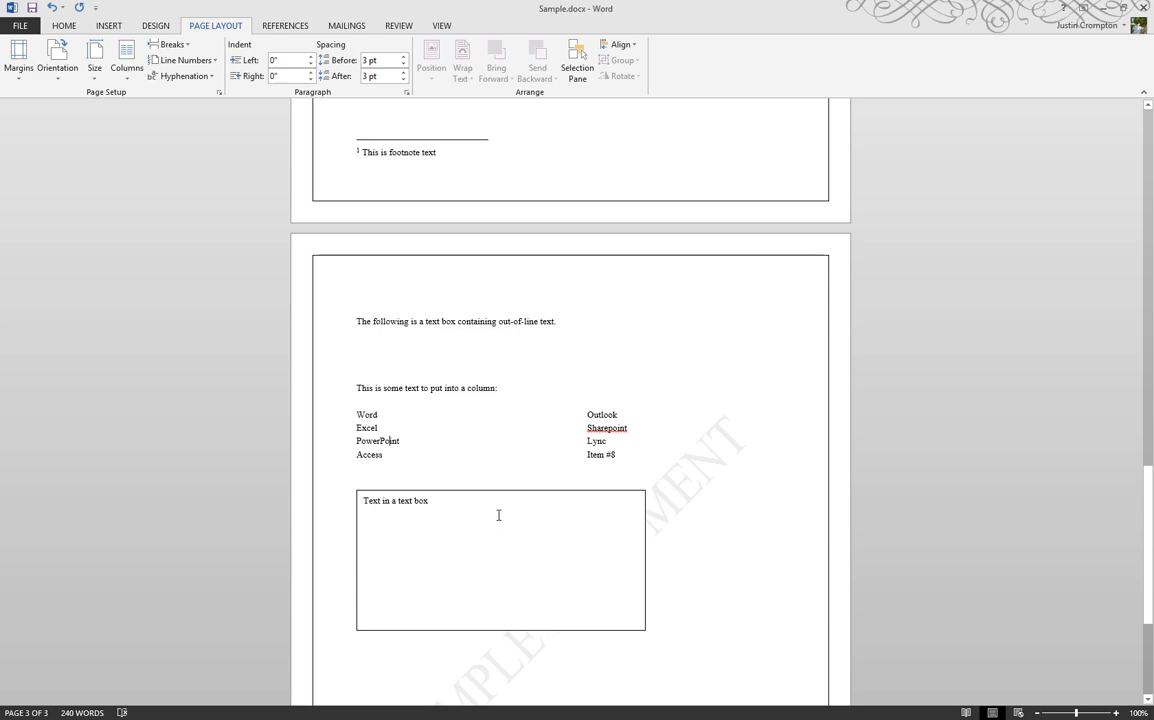
- Review the indentation and line spacing options in the Paragraph settings without changing them
{"action": "scroll", "coordinate": [498, 515], "scroll_direction": "up", "scroll_amount": 5}
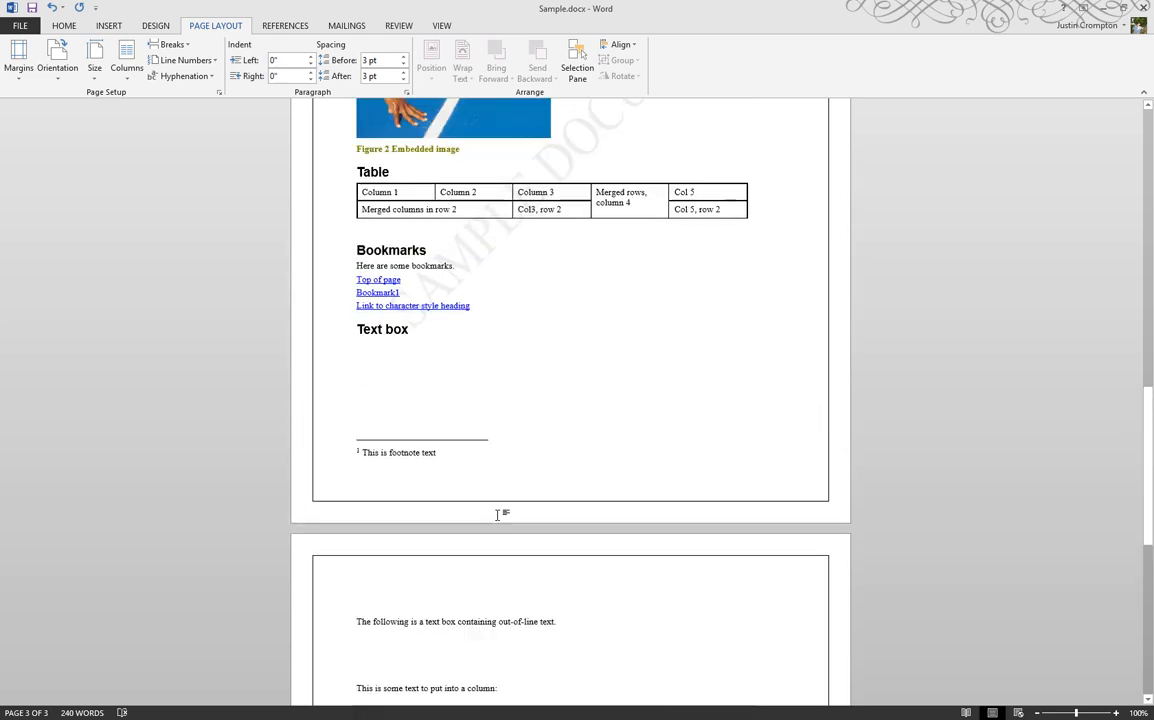
{"action": "scroll", "coordinate": [498, 515], "scroll_direction": "up", "scroll_amount": 10}
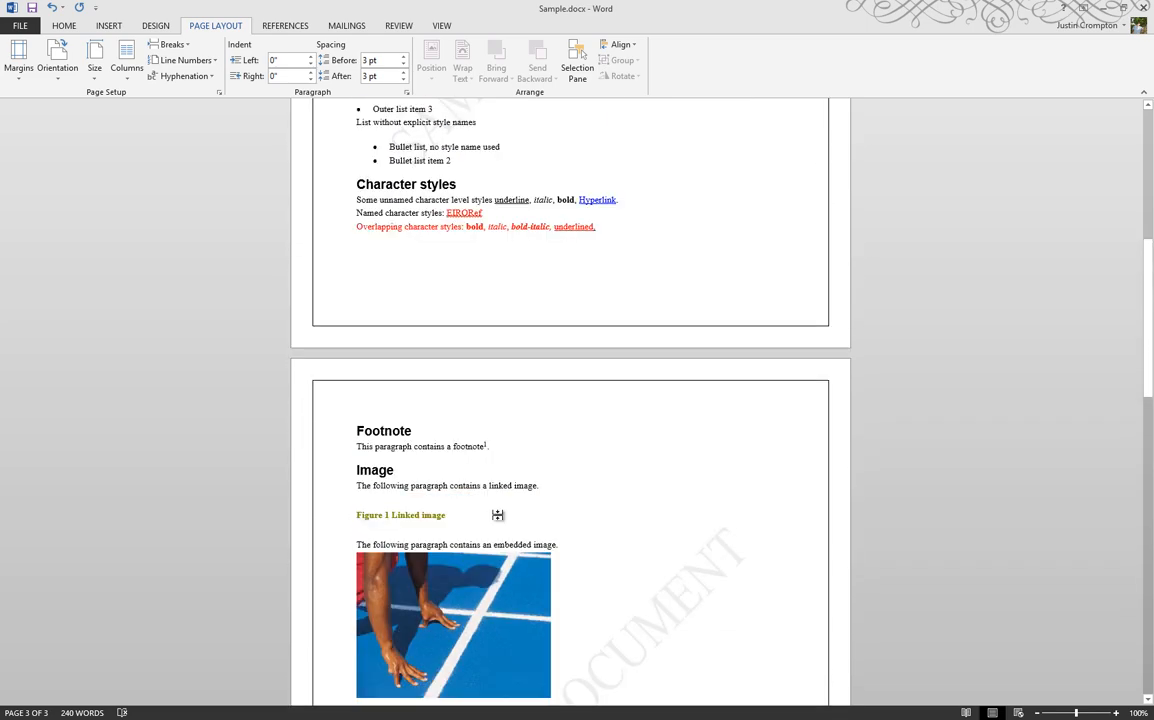
{"action": "scroll", "coordinate": [498, 515], "scroll_direction": "up", "scroll_amount": 7}
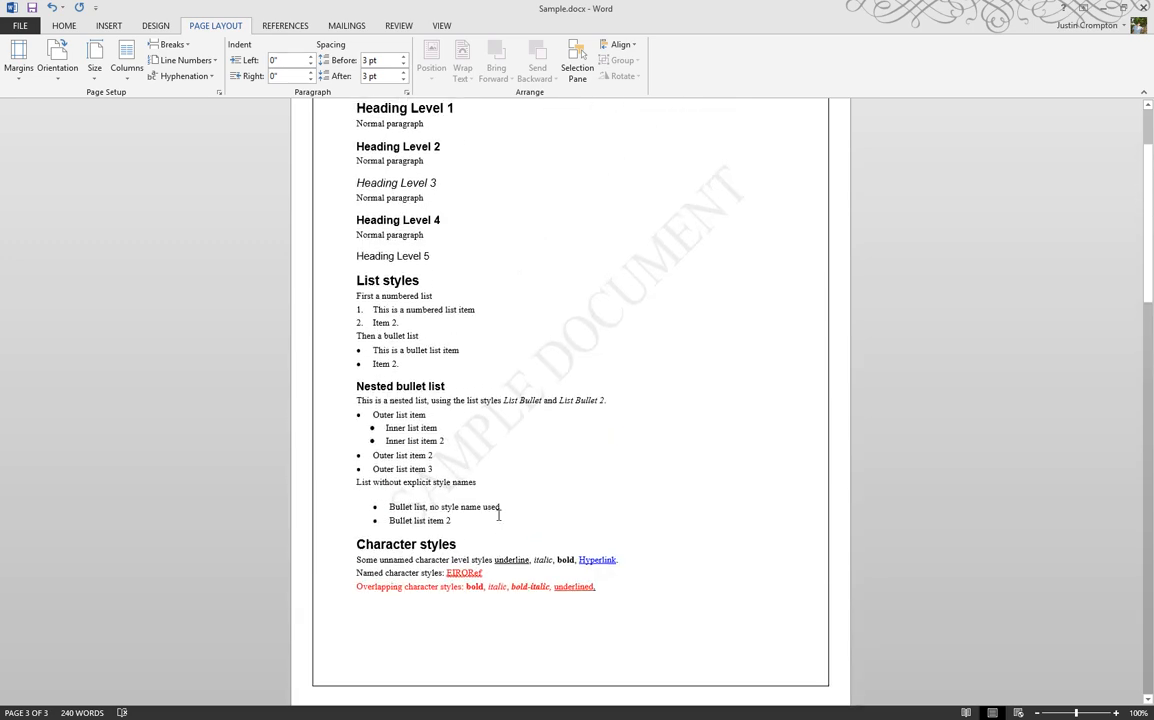
{"action": "scroll", "coordinate": [498, 515], "scroll_direction": "up", "scroll_amount": 2}
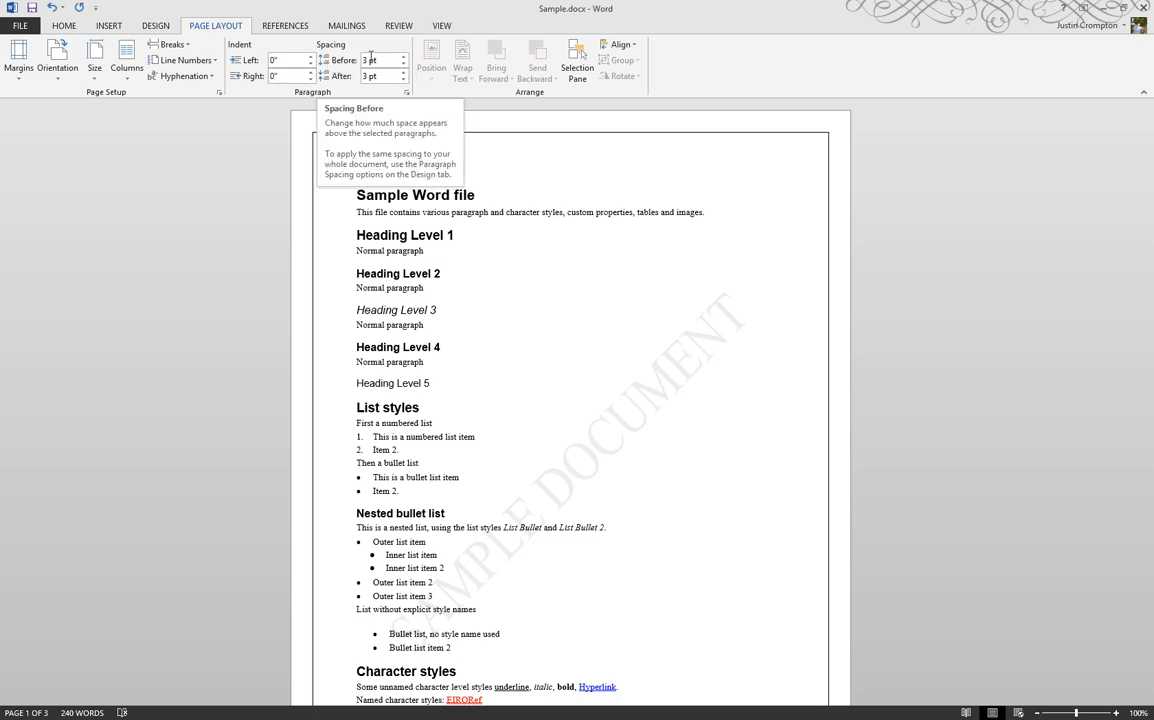
{"action": "left_click", "coordinate": [407, 93]}
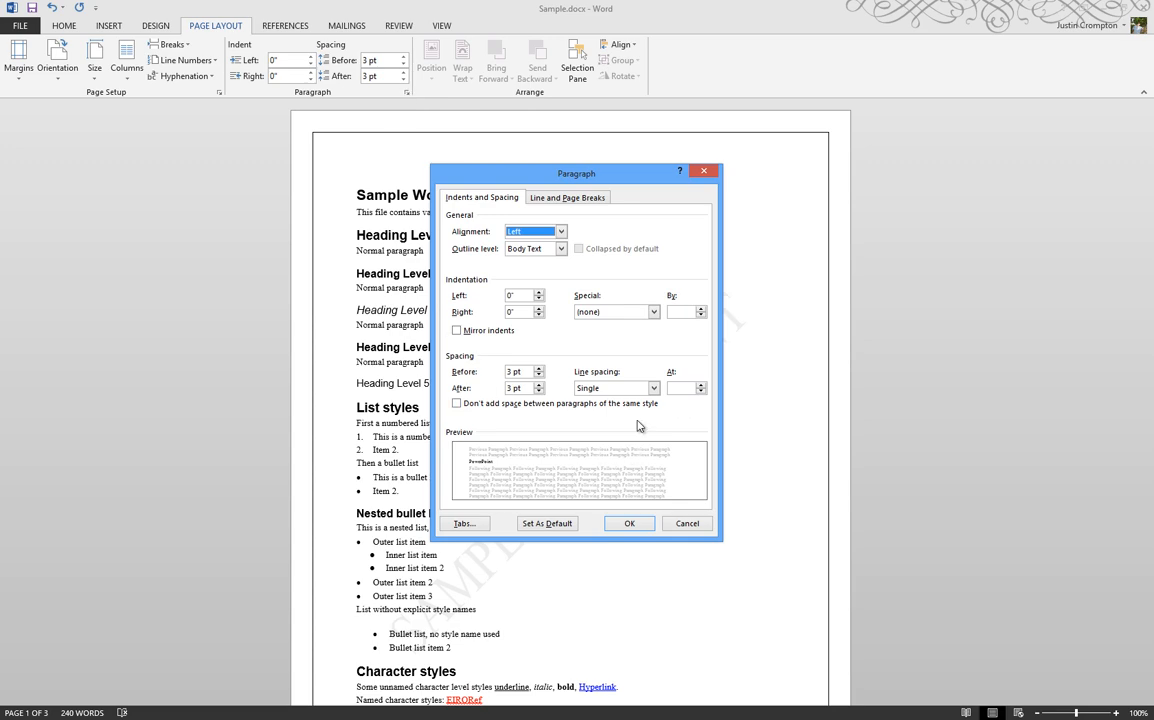
{"action": "left_click", "coordinate": [685, 523]}
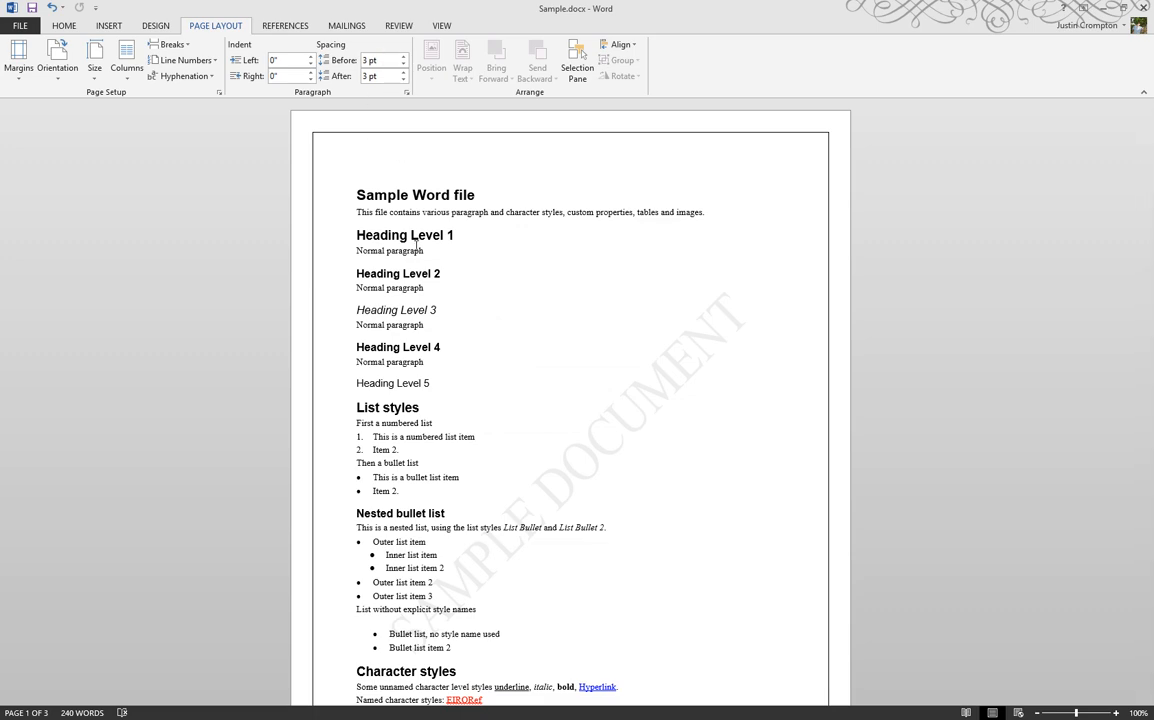
- Examine the numbered and bullet lists under the List styles heading on the first page
{"action": "left_click", "coordinate": [287, 26]}
{"action": "left_click", "coordinate": [215, 26]}
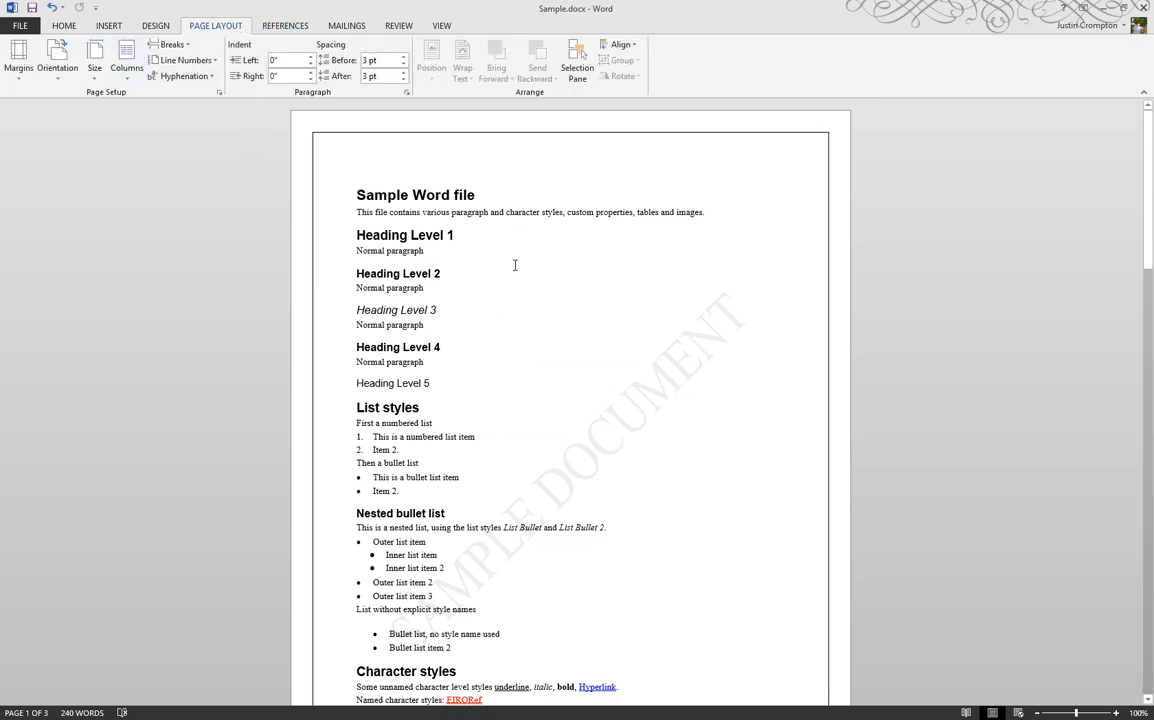
{"action": "scroll", "coordinate": [494, 360], "scroll_direction": "down", "scroll_amount": 3}
{"action": "scroll", "coordinate": [494, 360], "scroll_direction": "up", "scroll_amount": 3}
{"action": "scroll", "coordinate": [432, 325], "scroll_direction": "down", "scroll_amount": 1}
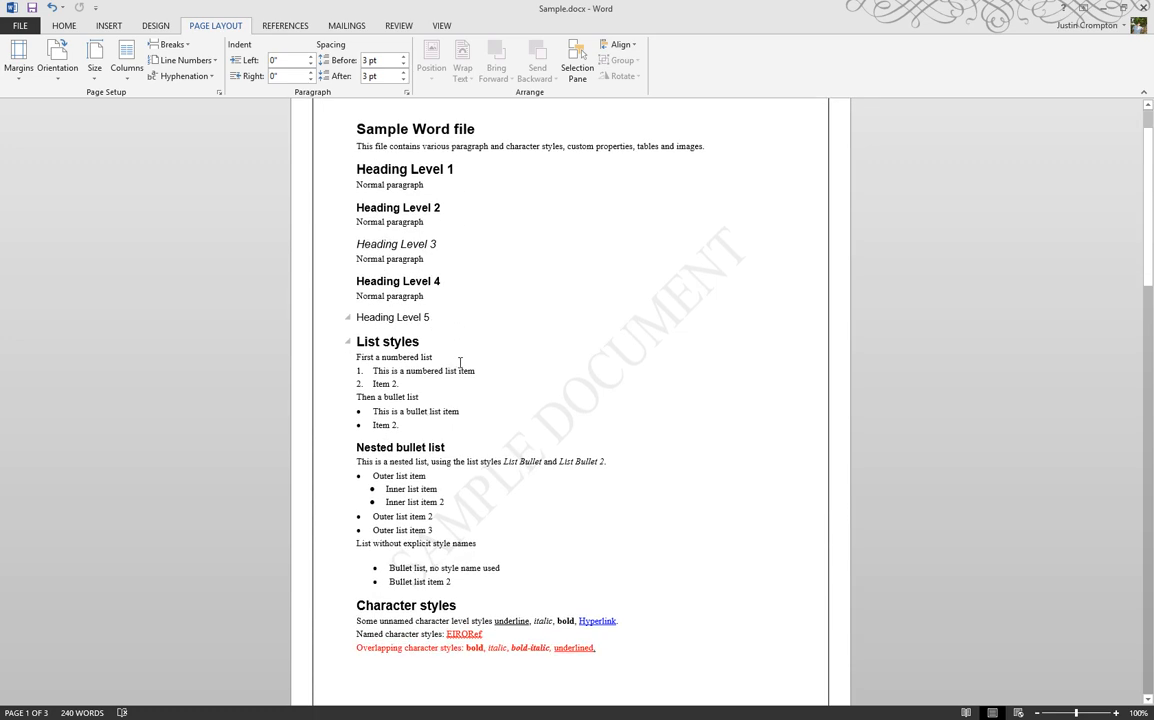
{"action": "scroll", "coordinate": [469, 380], "scroll_direction": "down", "scroll_amount": 1}
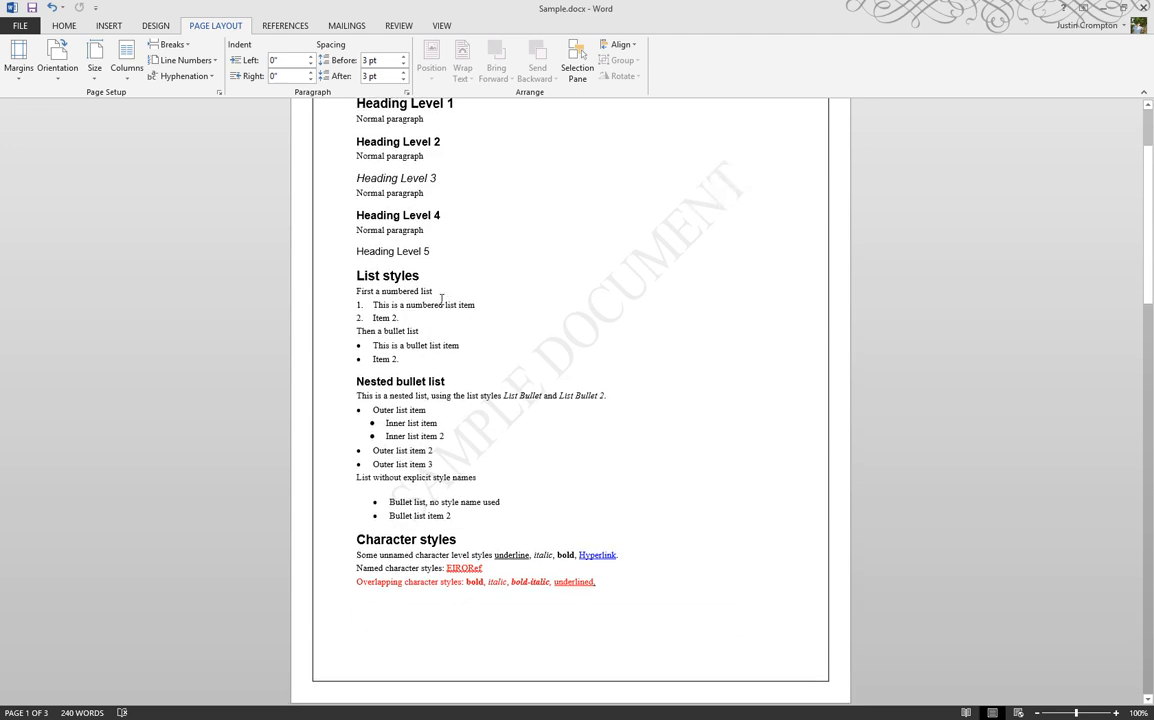
{"action": "left_click_drag", "start_coordinate": [352, 318], "coordinate": [352, 293]}
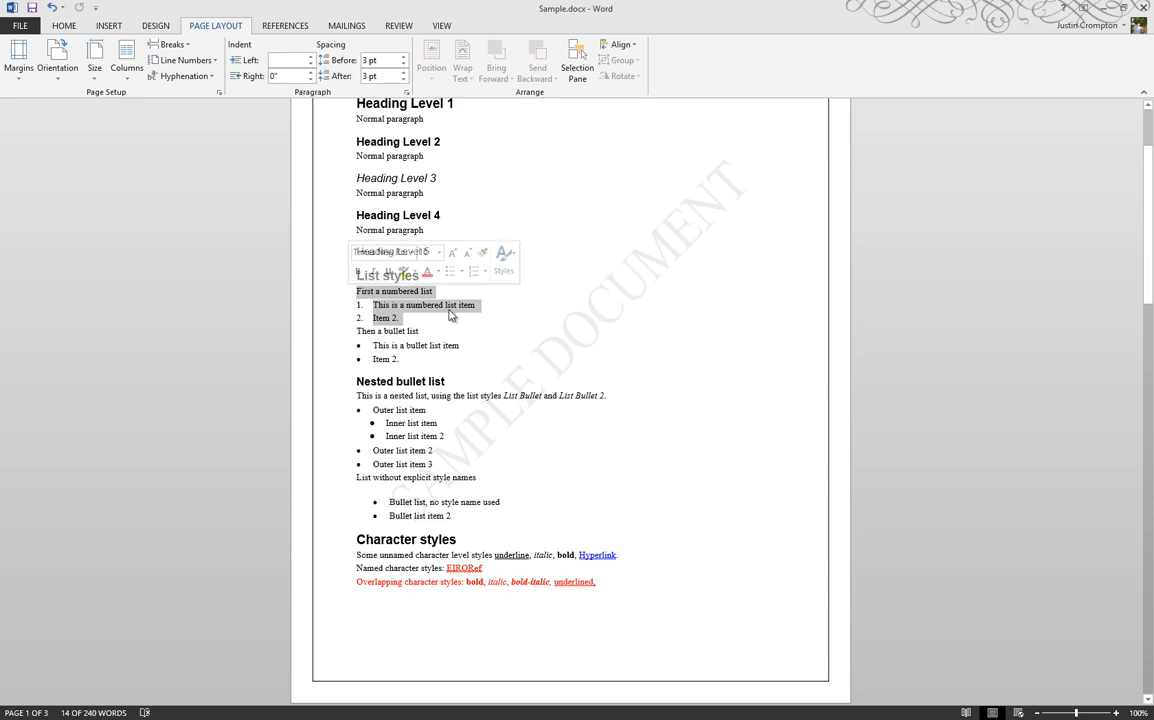
{"action": "left_click", "coordinate": [407, 356]}
{"action": "left_click_drag", "start_coordinate": [407, 356], "coordinate": [354, 338]}
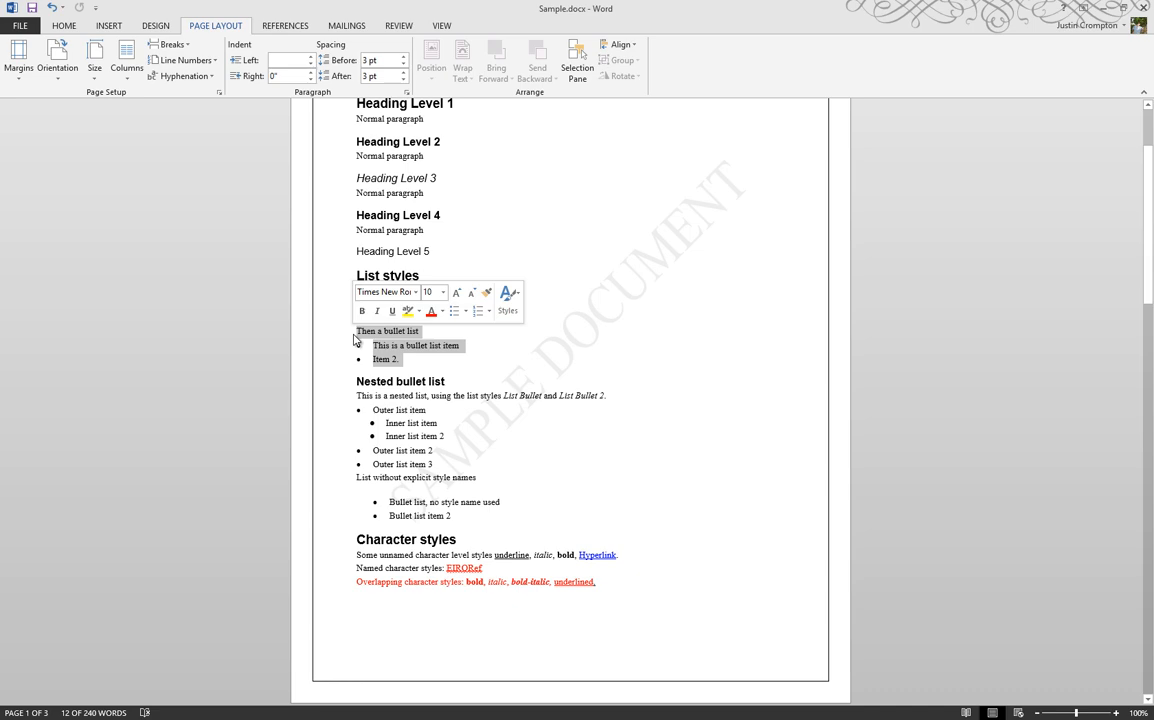
{"action": "left_click", "coordinate": [386, 334]}
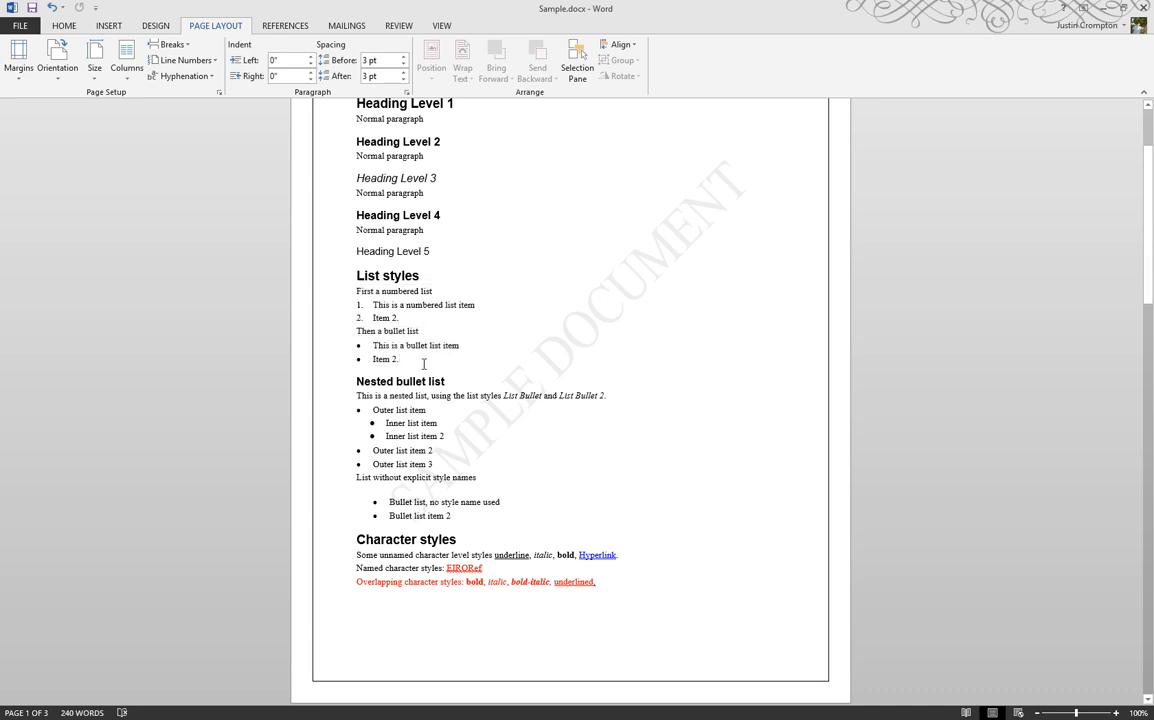
{"action": "left_click", "coordinate": [424, 364]}
- Review the formatted document through the last page, including the page break, two-column list and text box, and check the design and layout options
{"action": "scroll", "coordinate": [357, 362], "scroll_direction": "down", "scroll_amount": 8}
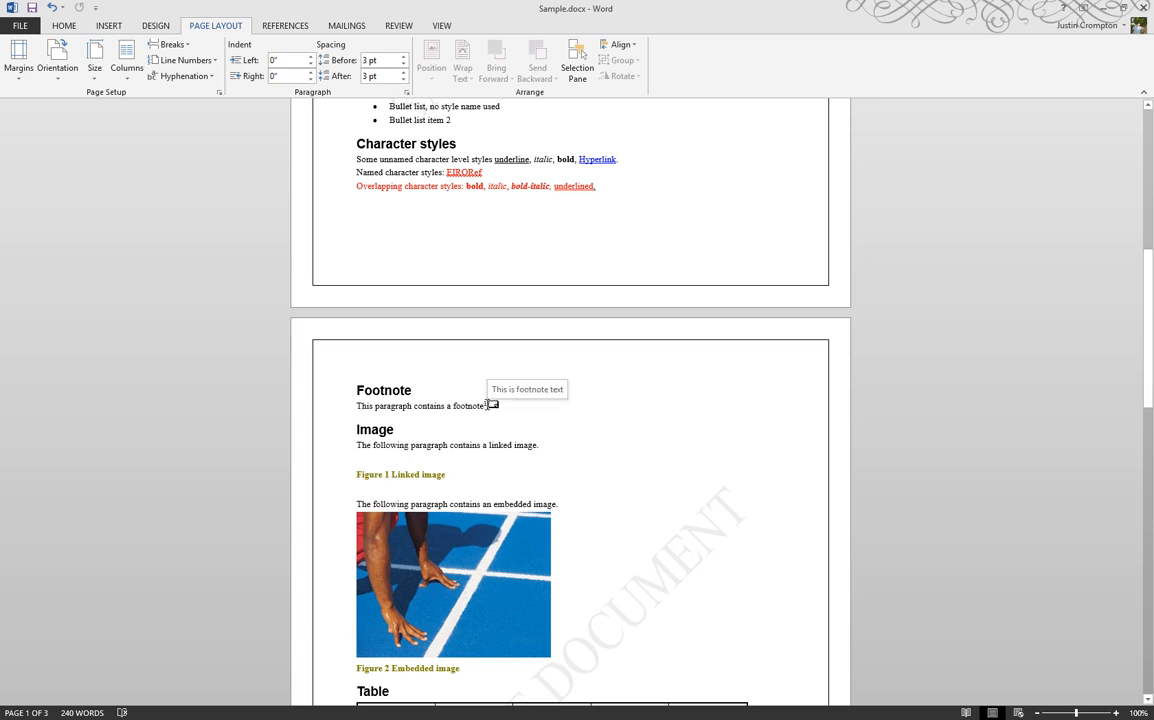
{"action": "scroll", "coordinate": [501, 395], "scroll_direction": "down", "scroll_amount": 5}
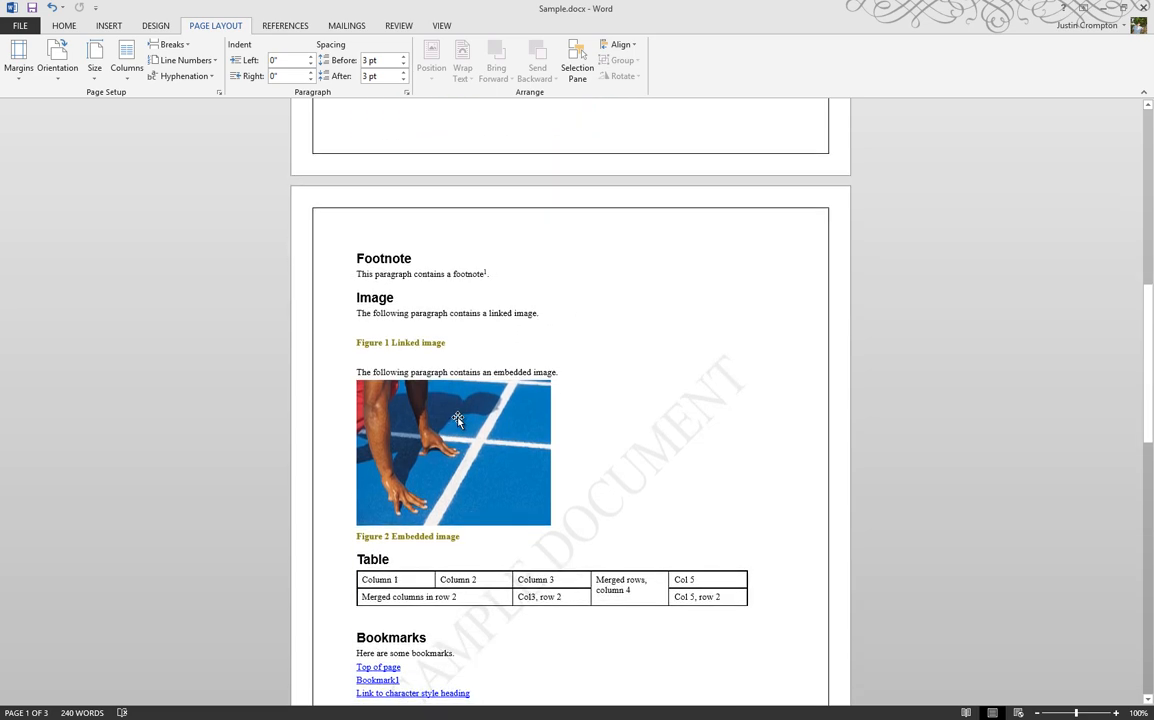
{"action": "scroll", "coordinate": [430, 500], "scroll_direction": "down", "scroll_amount": 1}
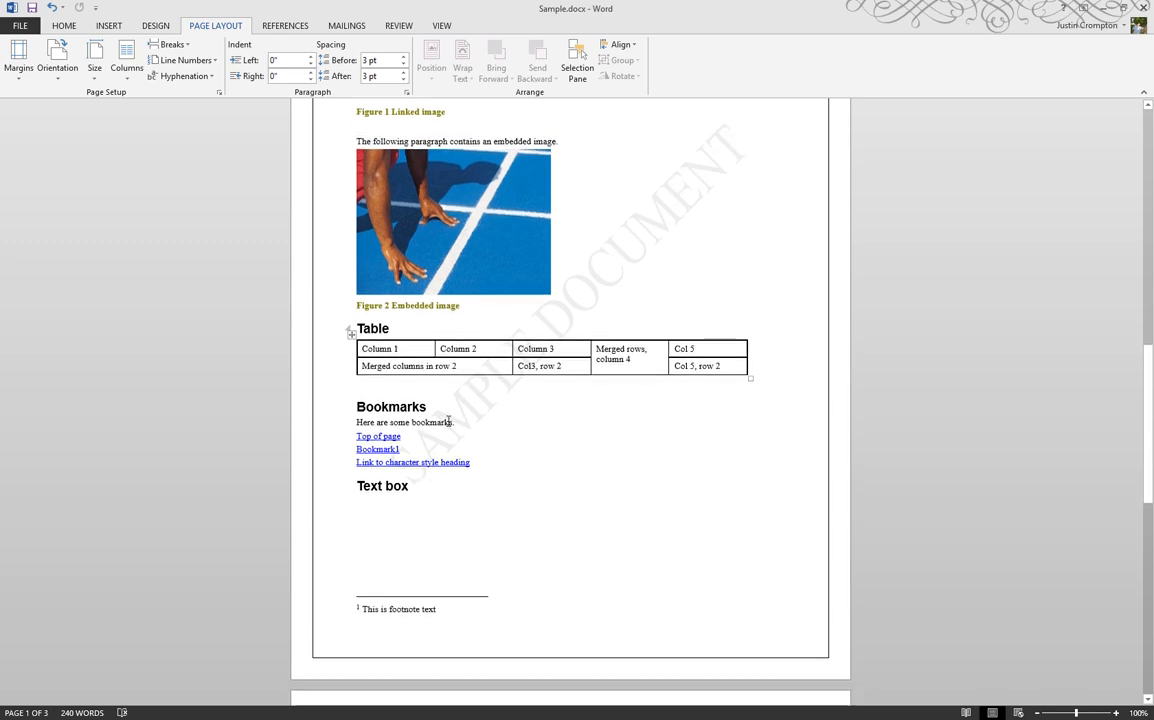
{"action": "scroll", "coordinate": [448, 421], "scroll_direction": "down", "scroll_amount": 10}
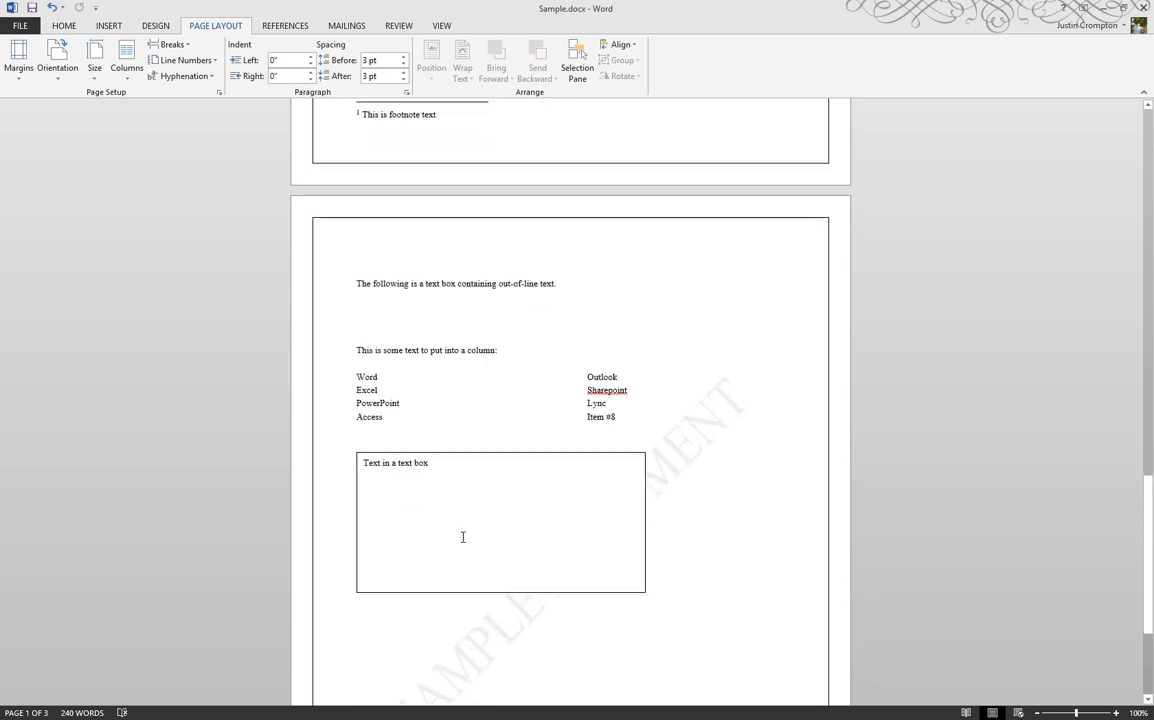
{"action": "scroll", "coordinate": [478, 413], "scroll_direction": "up", "scroll_amount": 18}
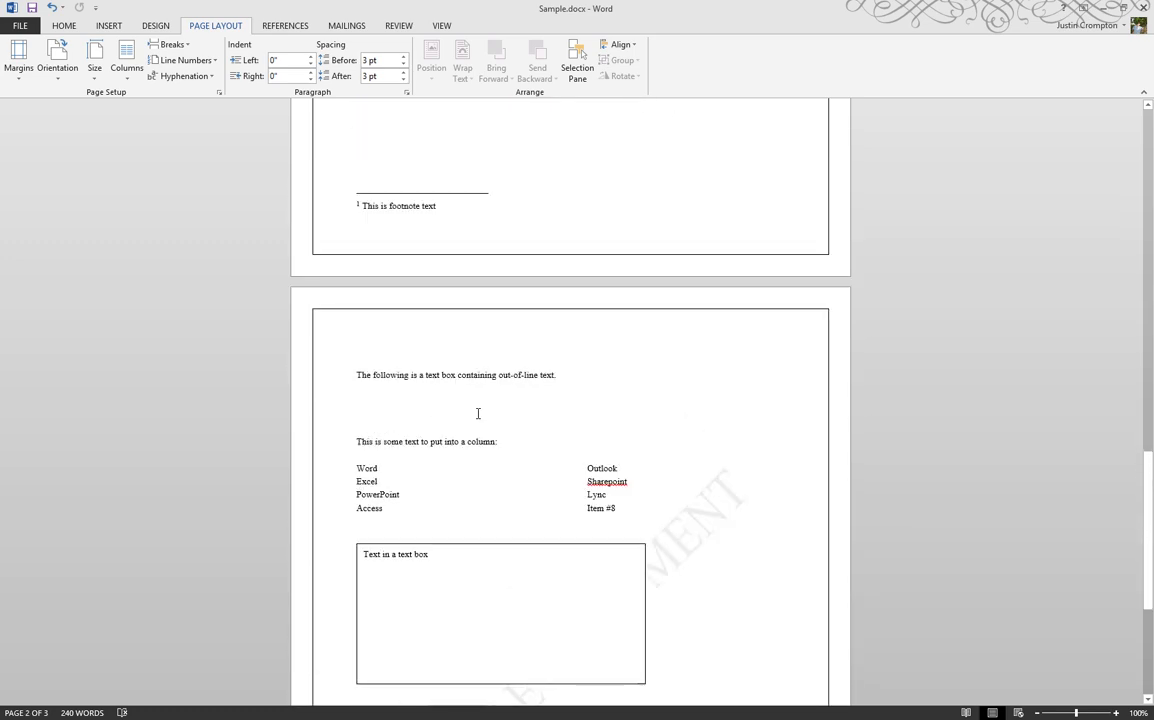
{"action": "scroll", "coordinate": [478, 413], "scroll_direction": "up", "scroll_amount": 10}
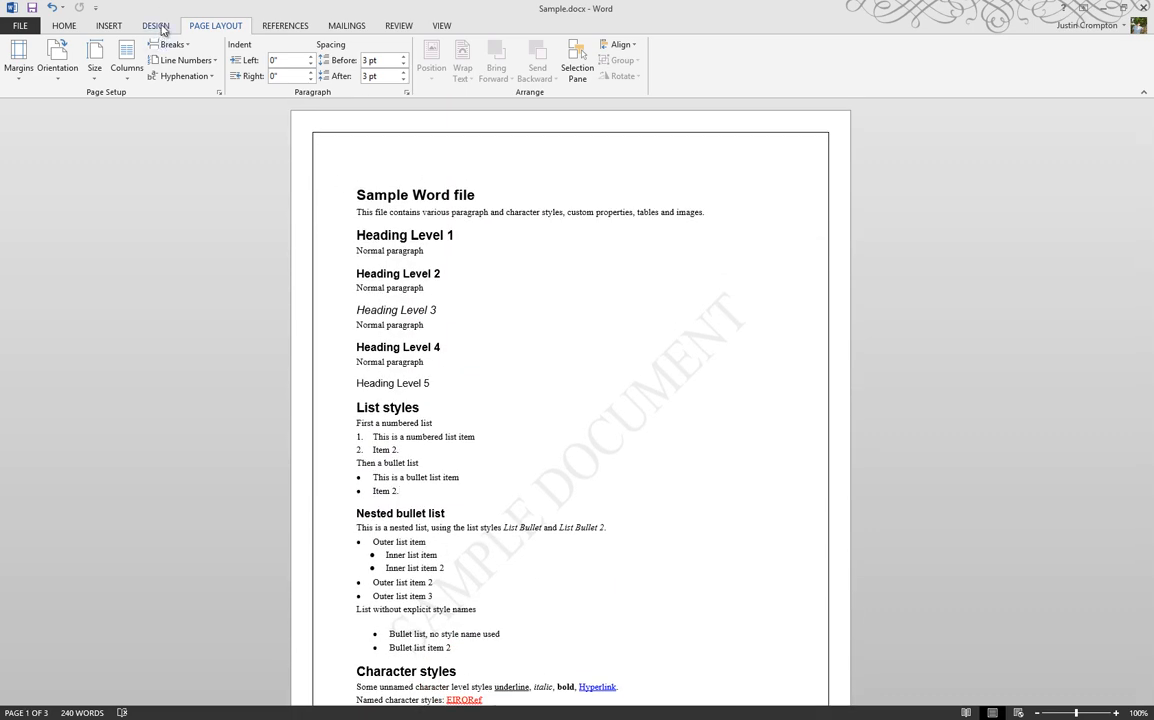
{"action": "left_click", "coordinate": [159, 28]}
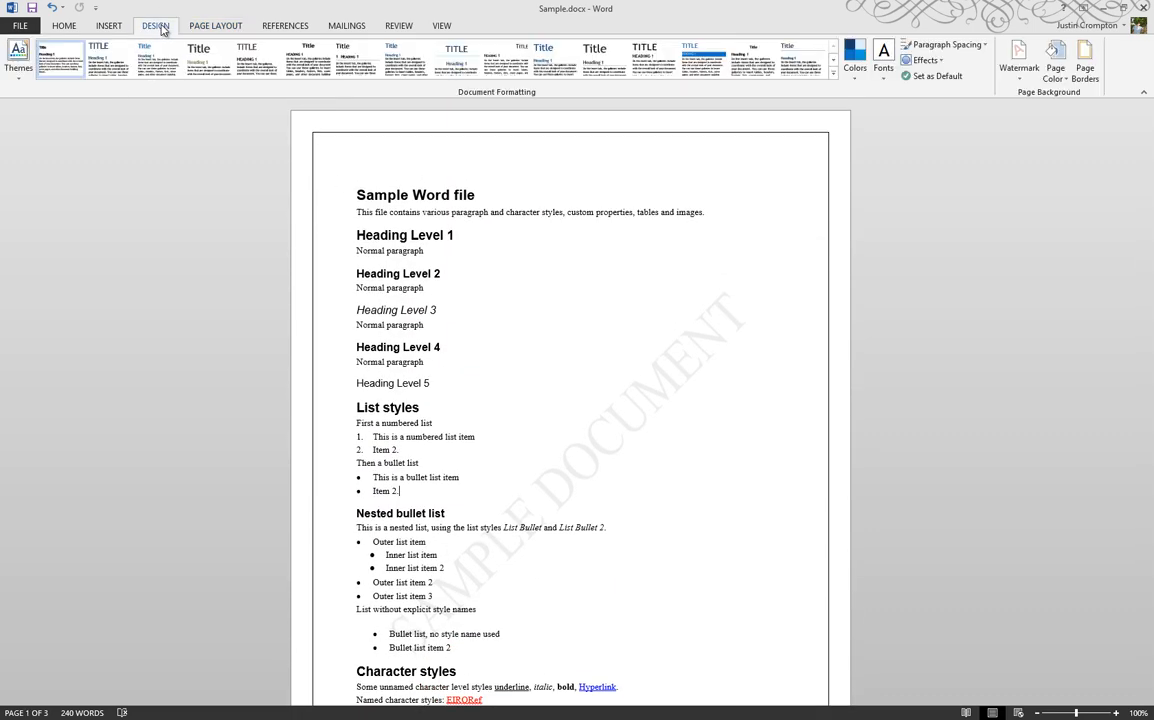
{"action": "left_click", "coordinate": [226, 31]}
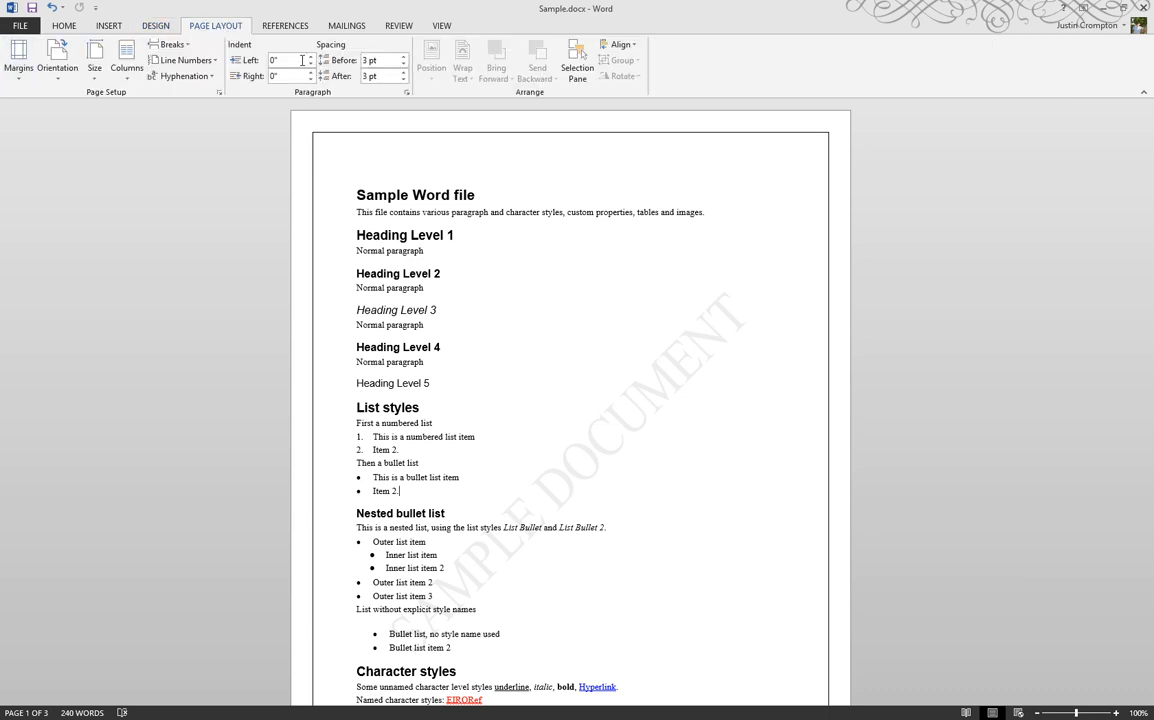